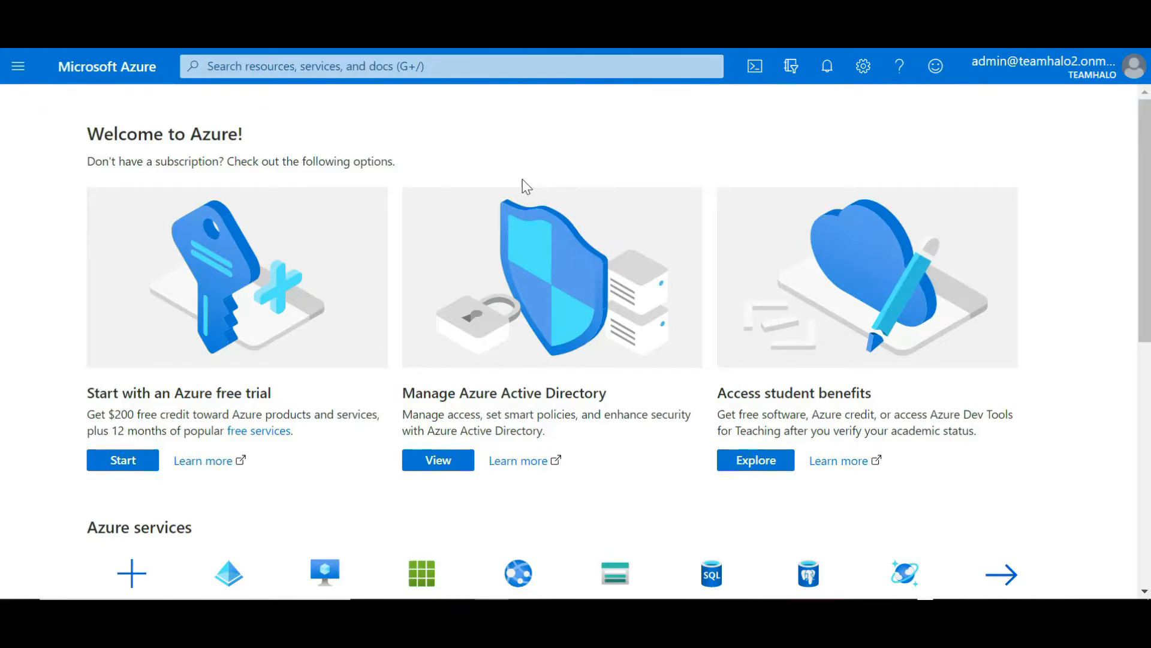
Step: View the user list in Azure Active Directory and its counterpart in the Microsoft Endpoint Manager admin center
left_click(18, 66)
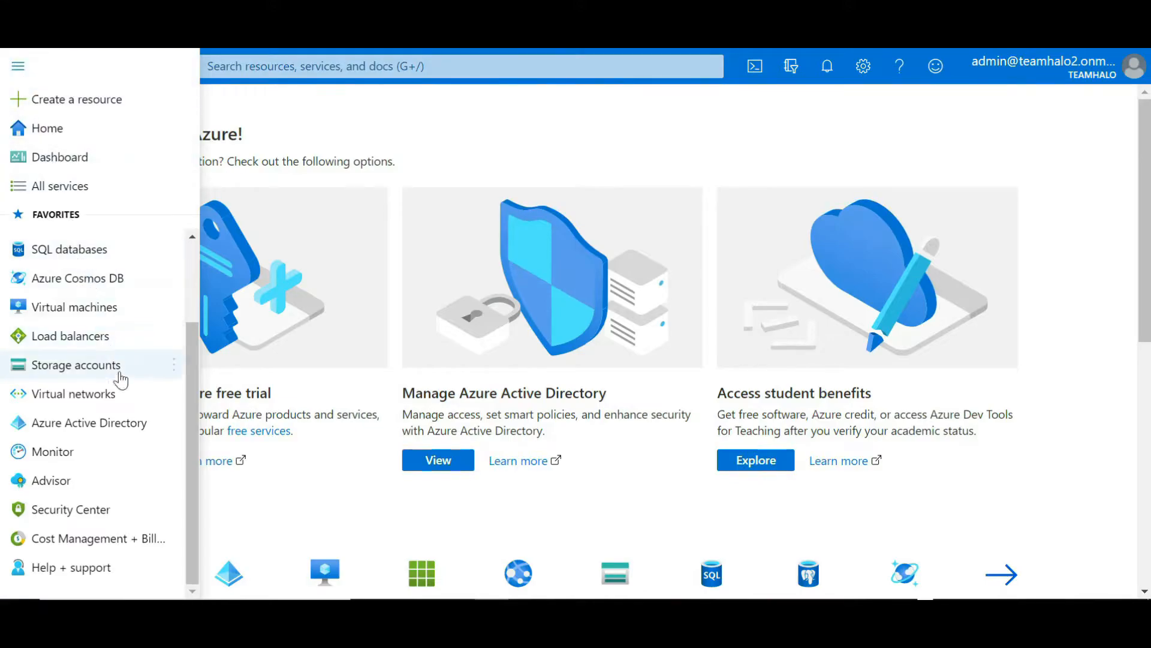
left_click(121, 427)
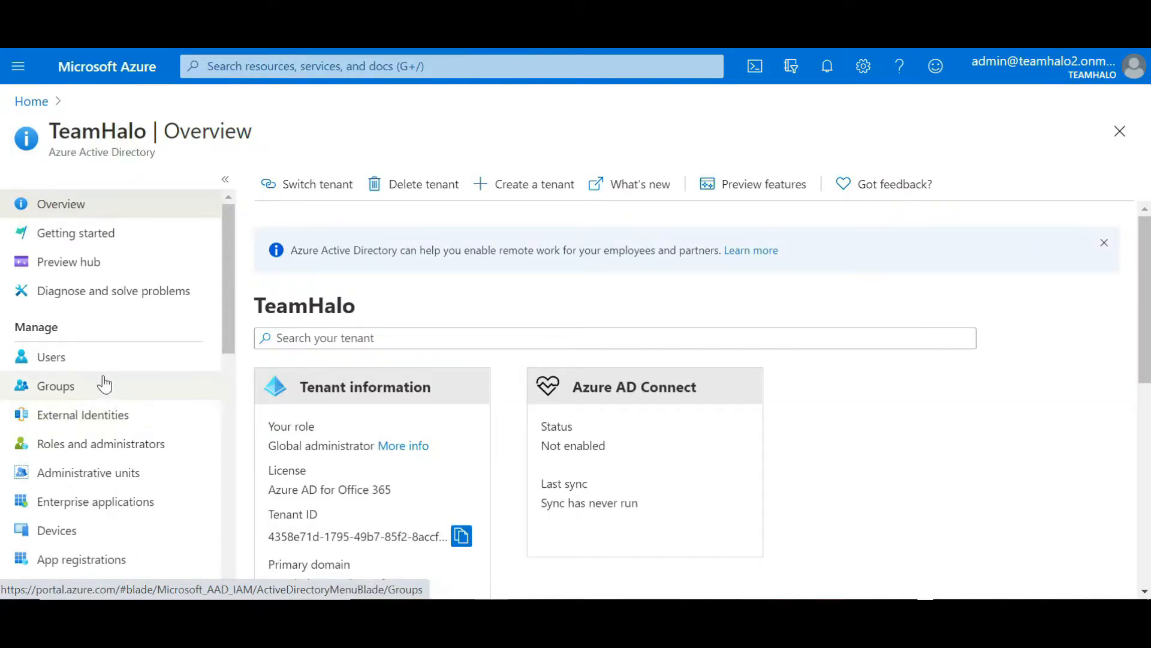
left_click(93, 367)
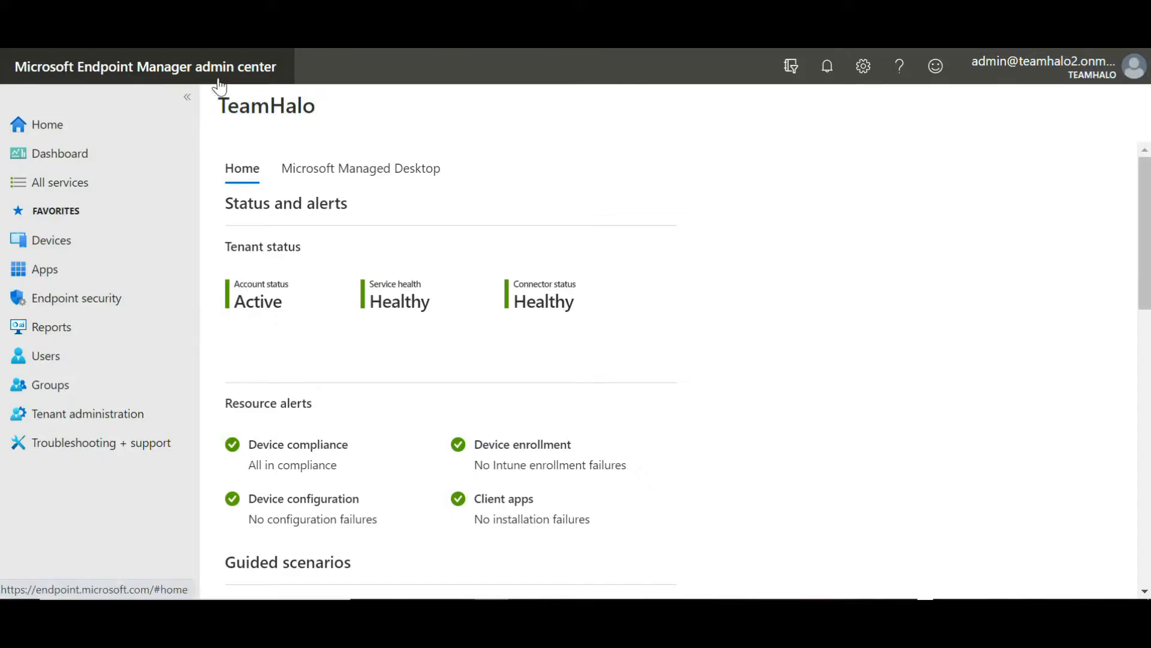
left_click(42, 360)
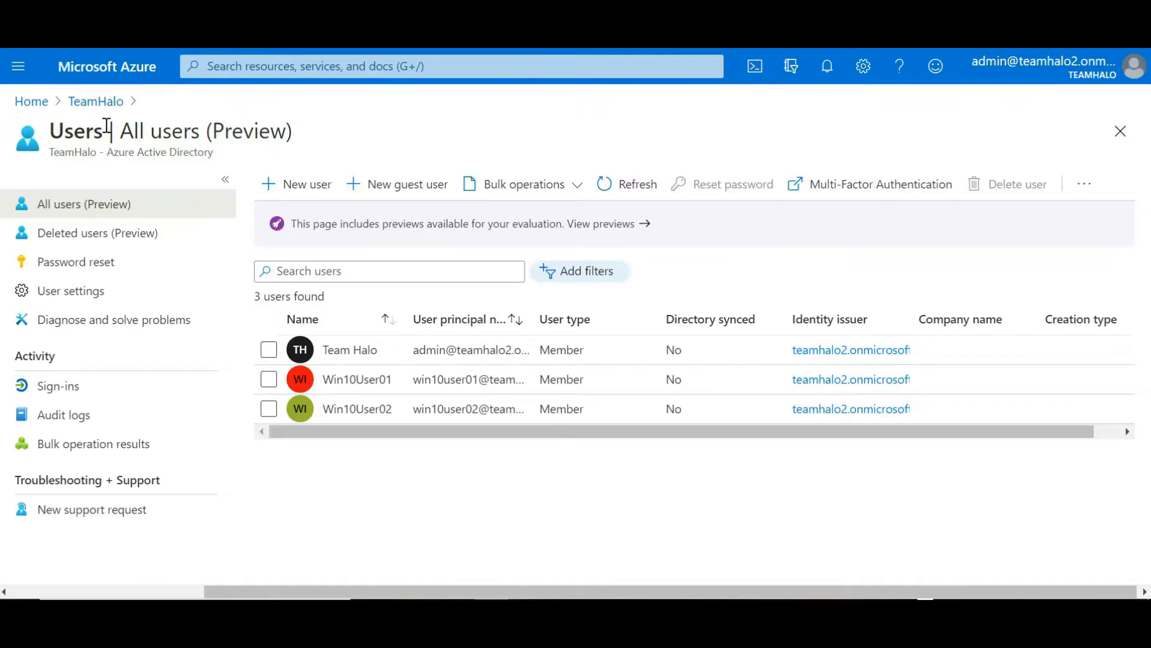
Step: Return to the TeamHalo directory overview in the Azure portal and look through its management options
left_click(96, 102)
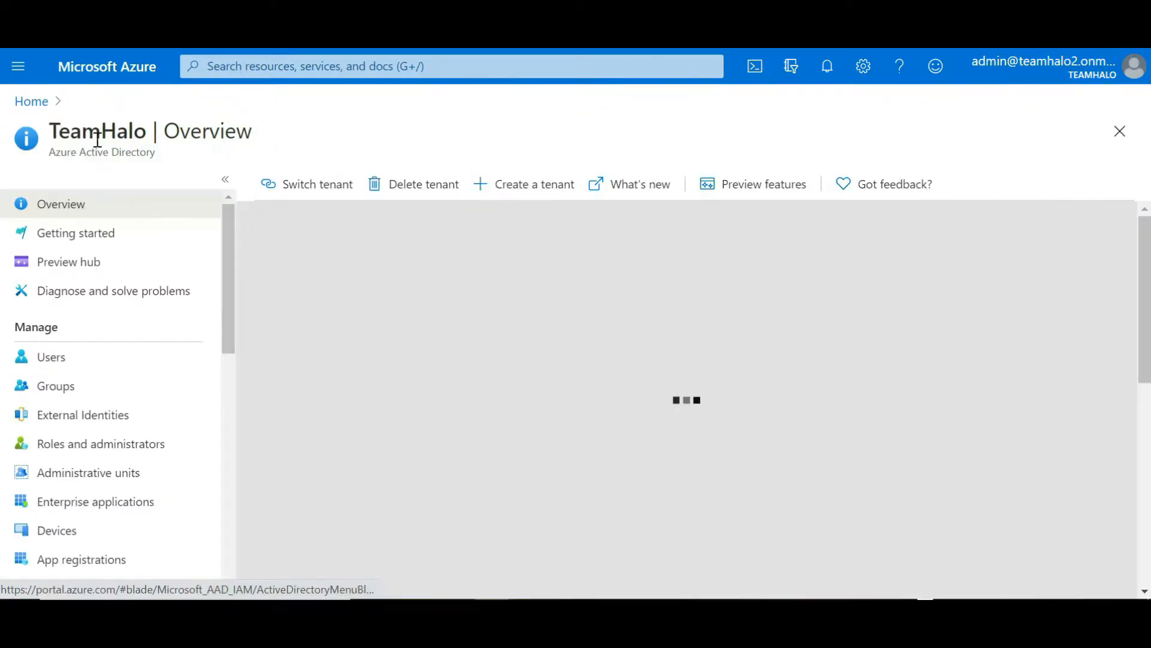
scroll(124, 462, "down", 2)
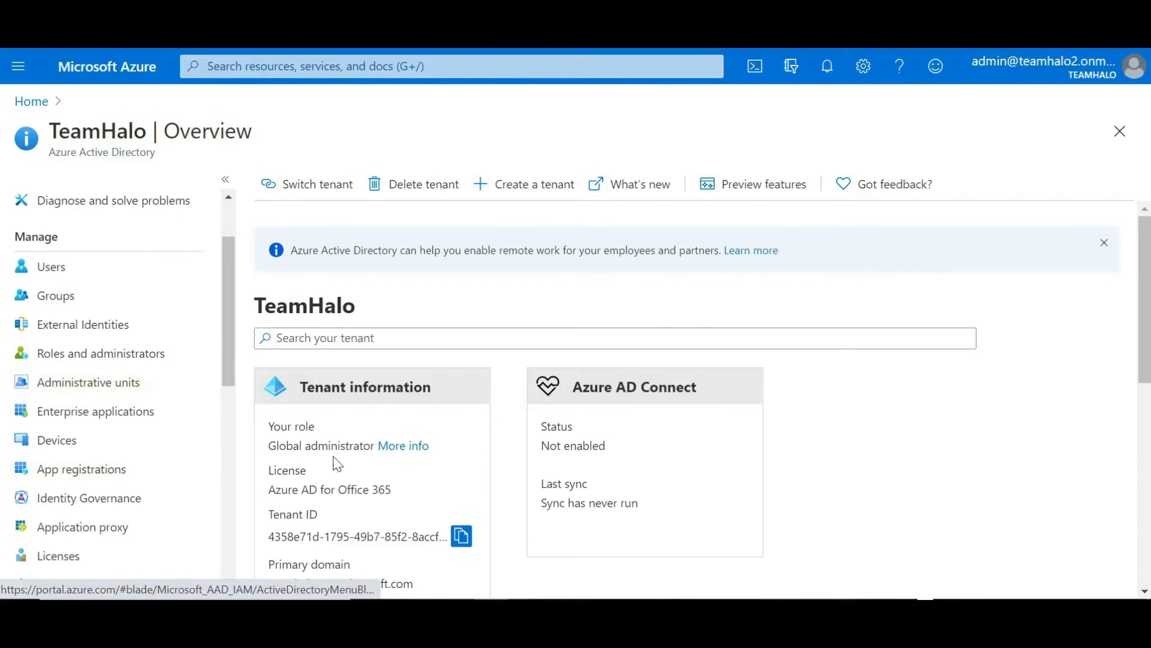
scroll(640, 417, "down", 1)
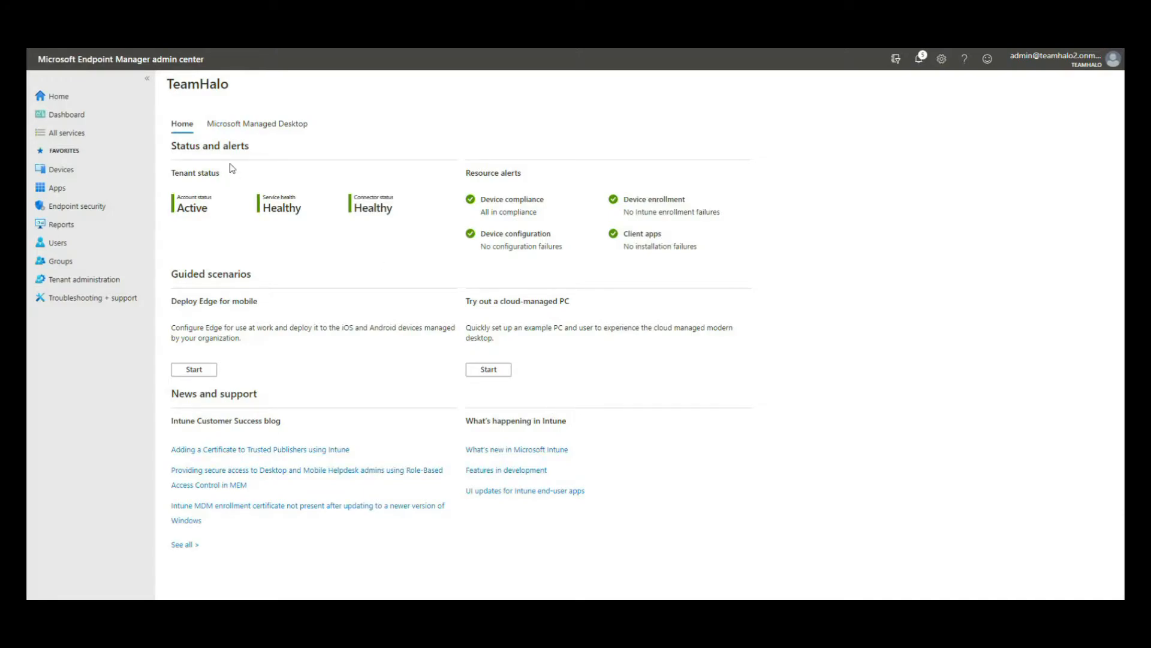
Step: In the Microsoft Endpoint Manager admin center, start a new user with user name win10user01 and name Win10User01
left_click(57, 246)
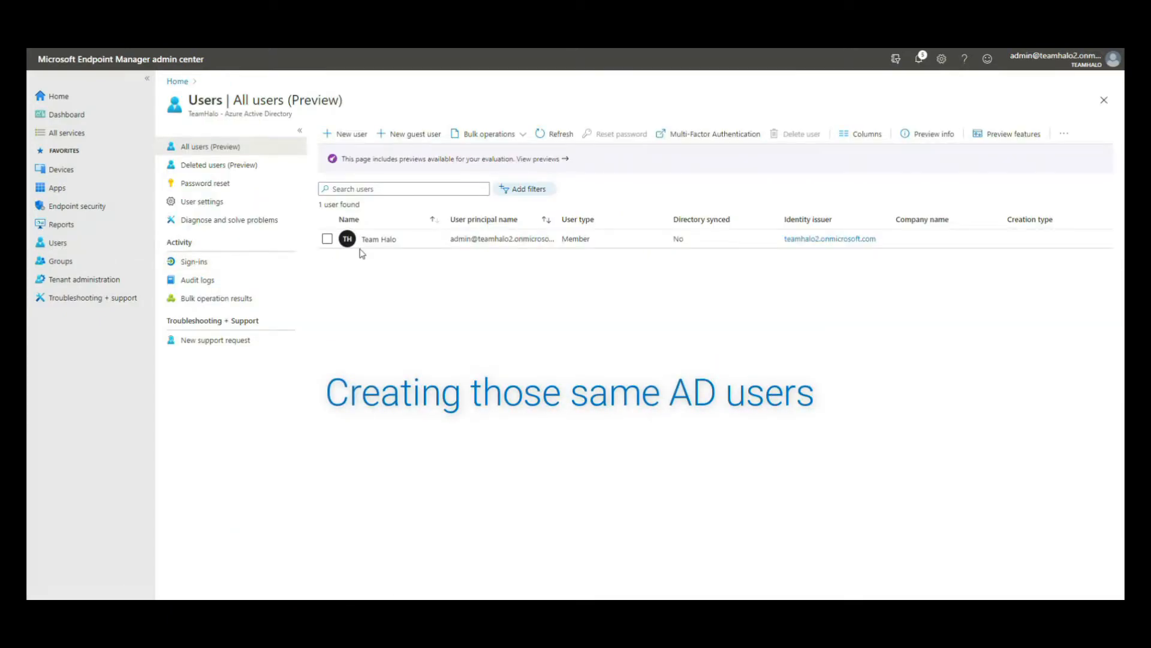
left_click(349, 135)
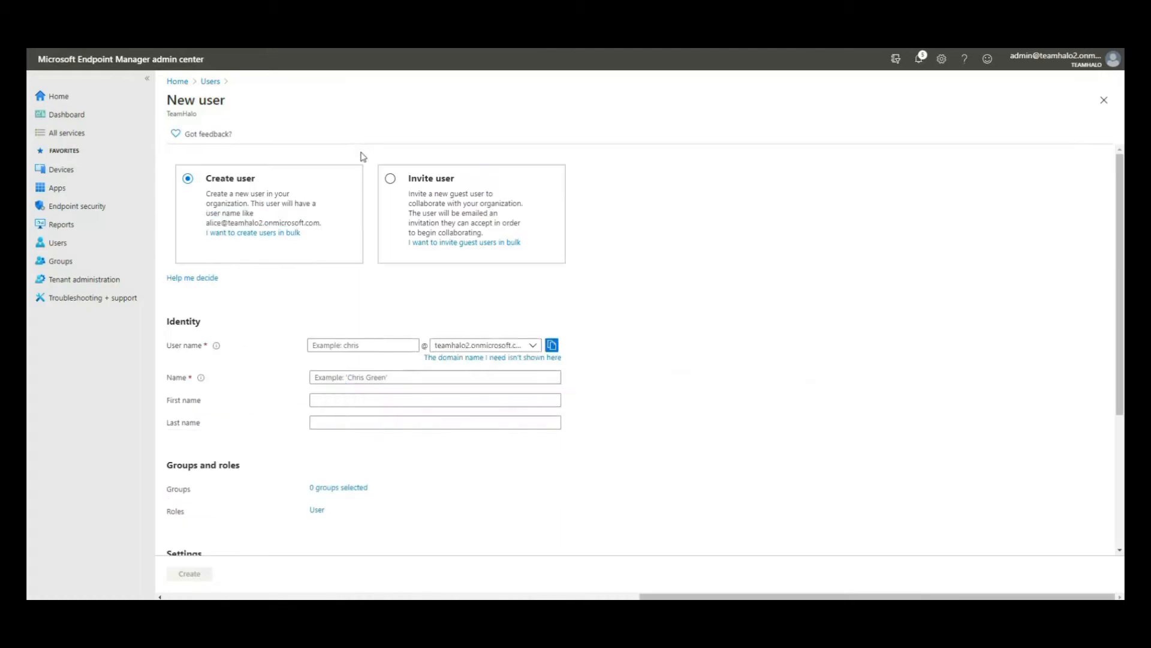
left_click(352, 345)
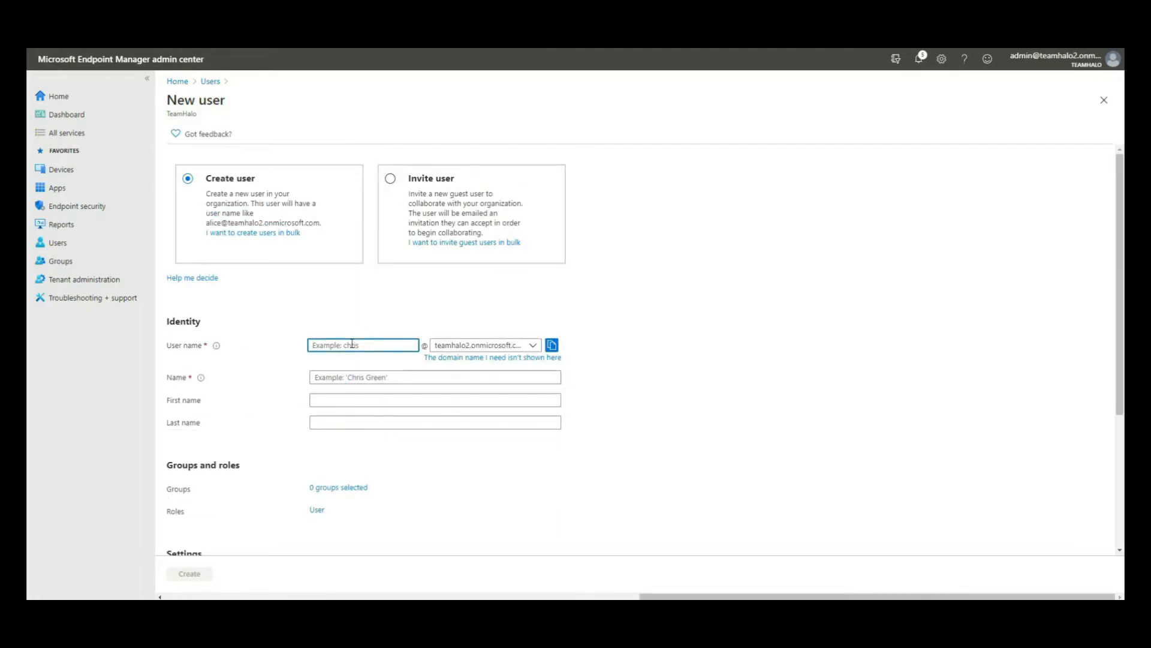
type("win10user01")
left_click(355, 377)
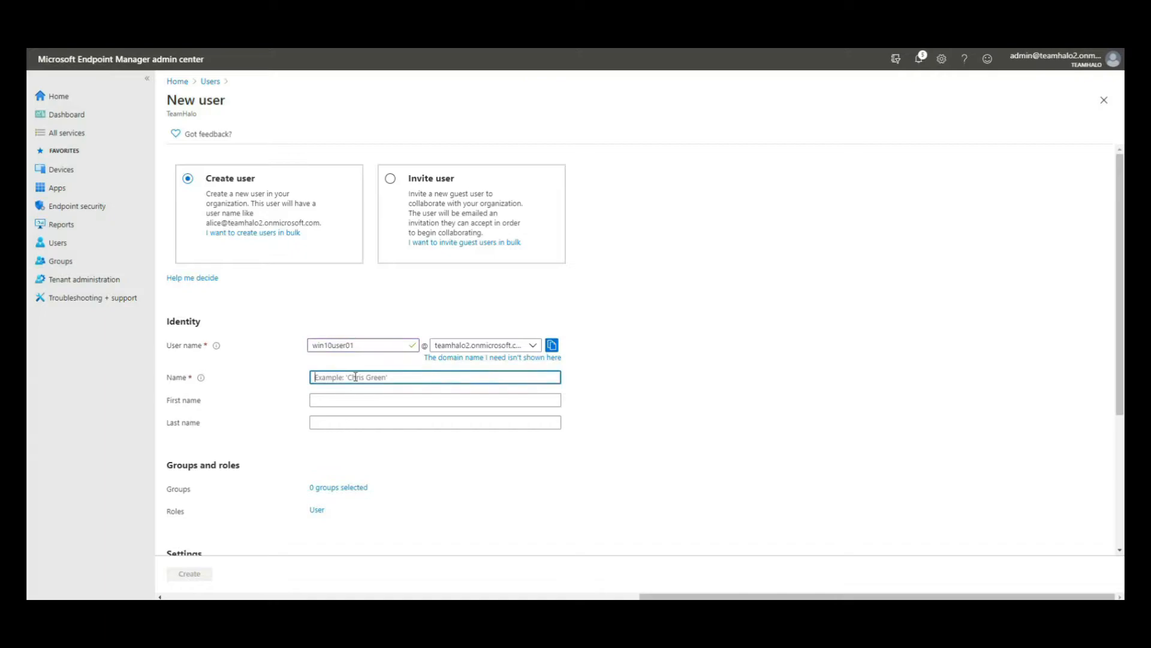
type("W")
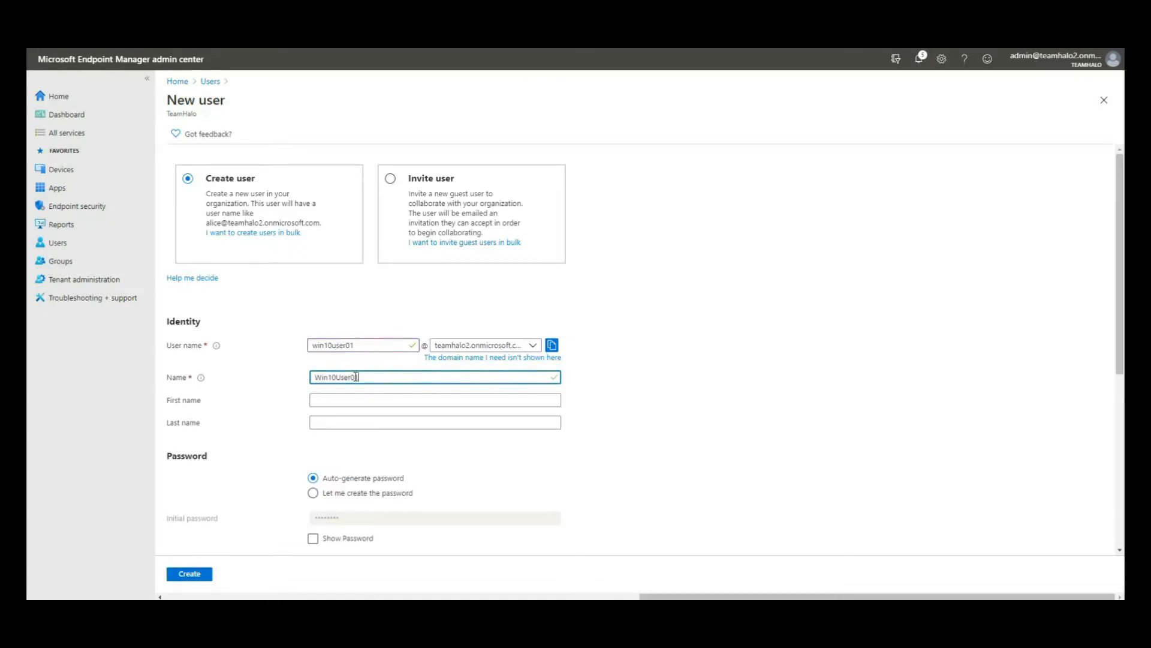
type("in10User01")
Step: Choose to create the password manually for Win10User01 and enter the initial password
left_click(344, 493)
scroll(386, 467, "down", 3)
left_click(375, 348)
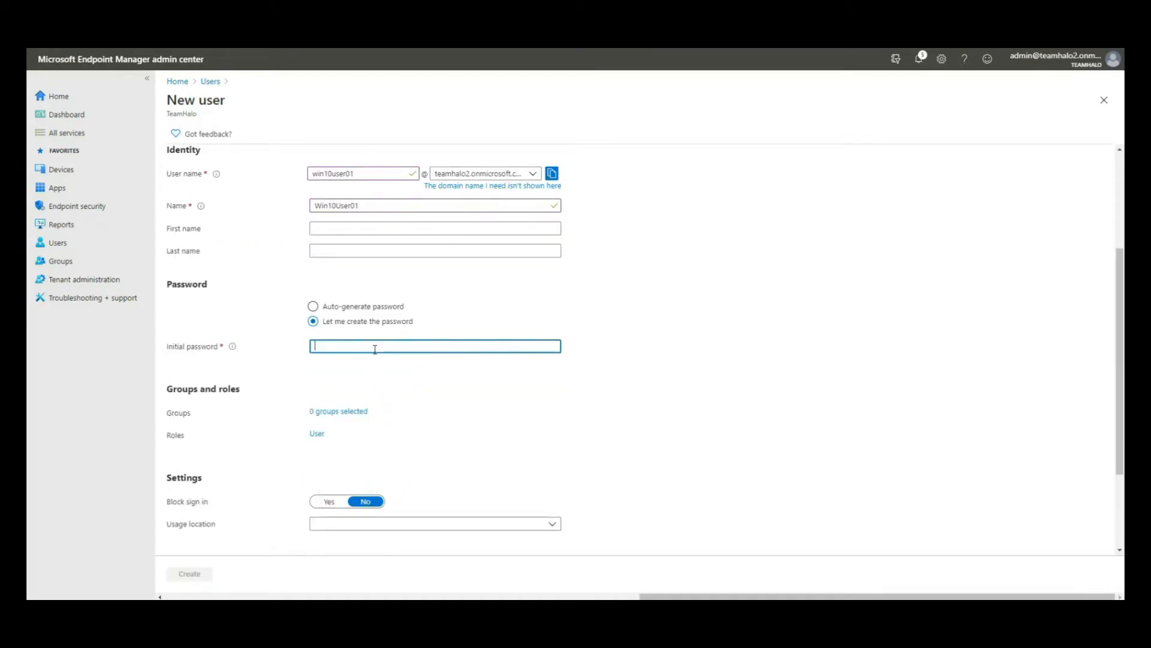
type("•••••••")
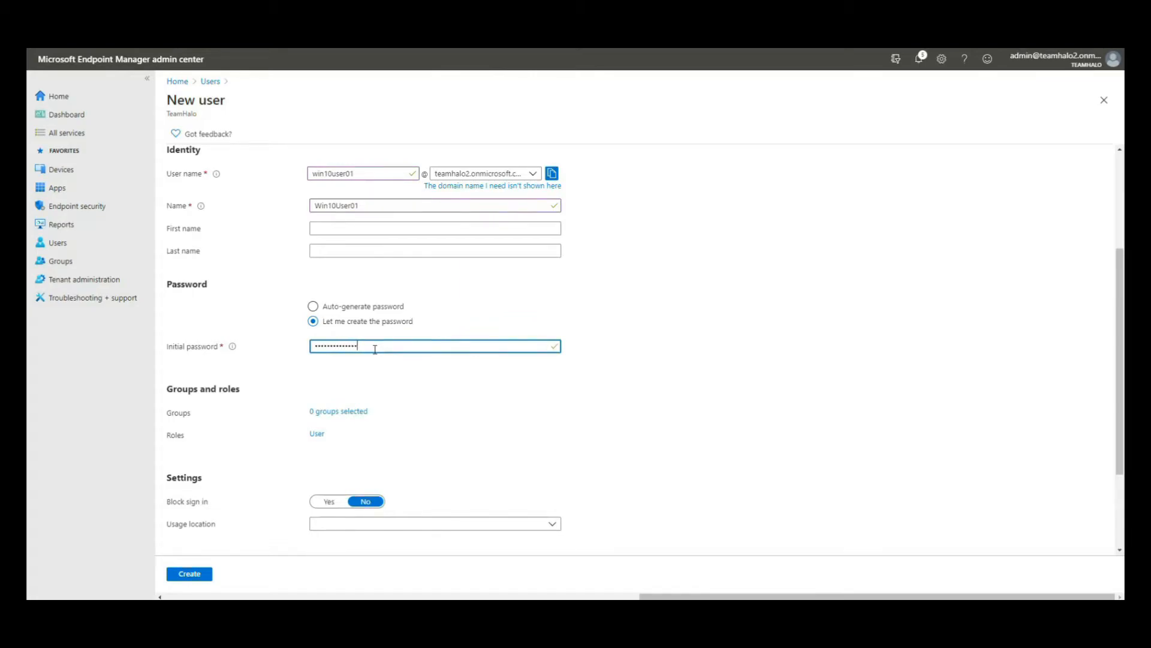
Step: Set the usage location of Win10User01 to United States and create the user
scroll(420, 395, "down", 1)
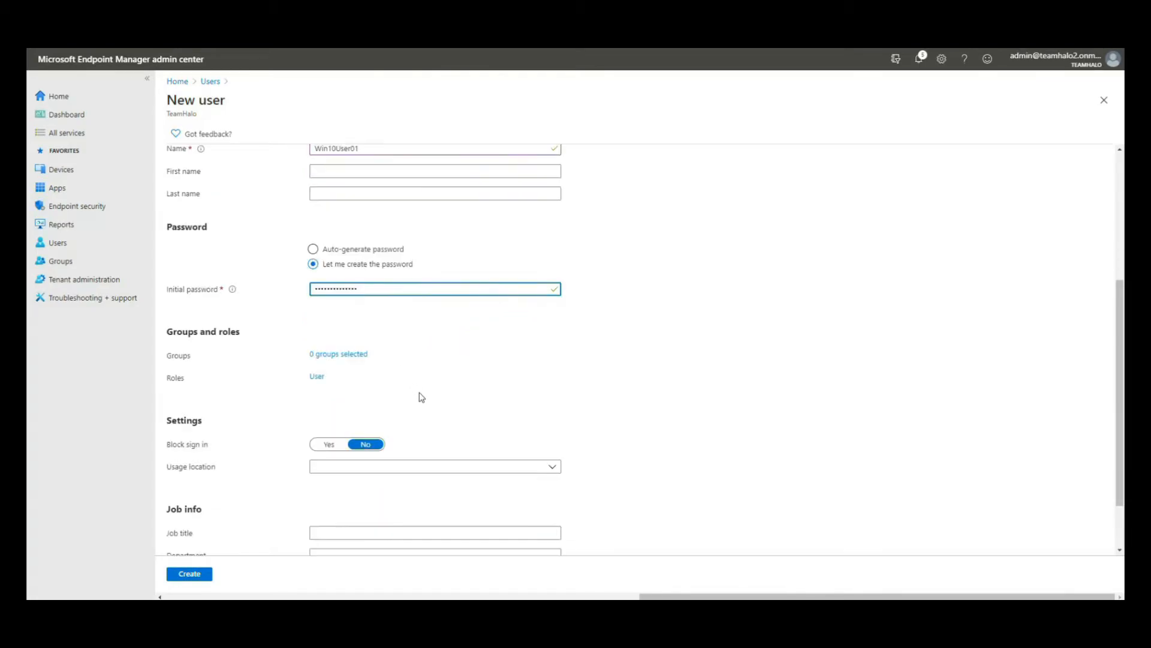
scroll(424, 398, "down", 1)
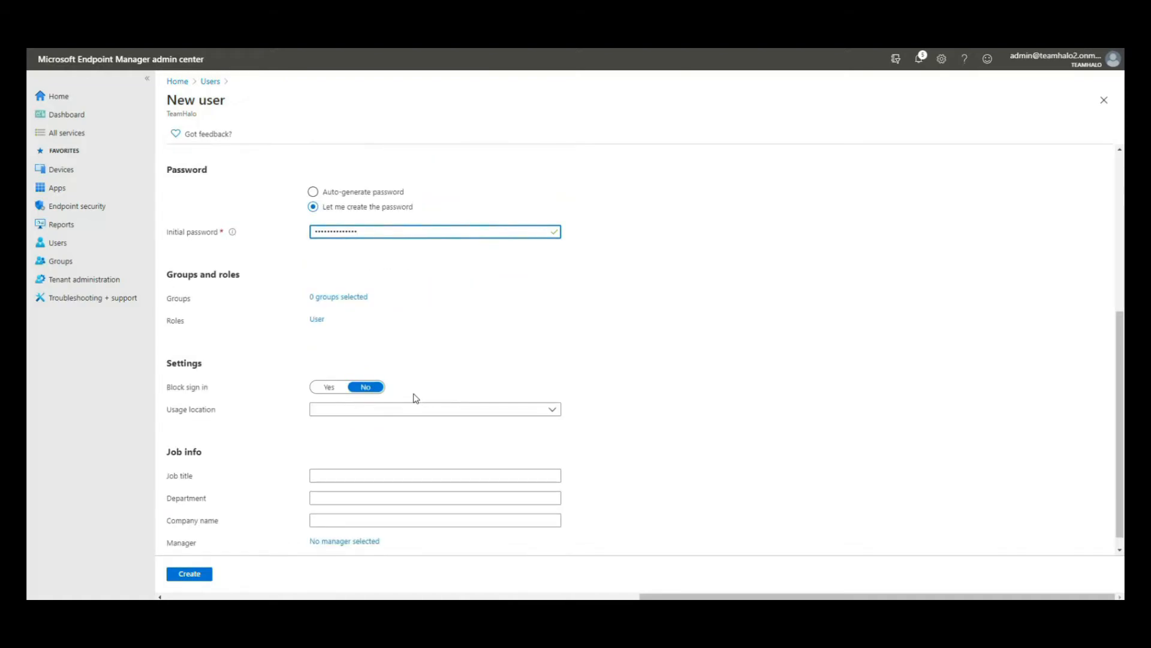
left_click(378, 413)
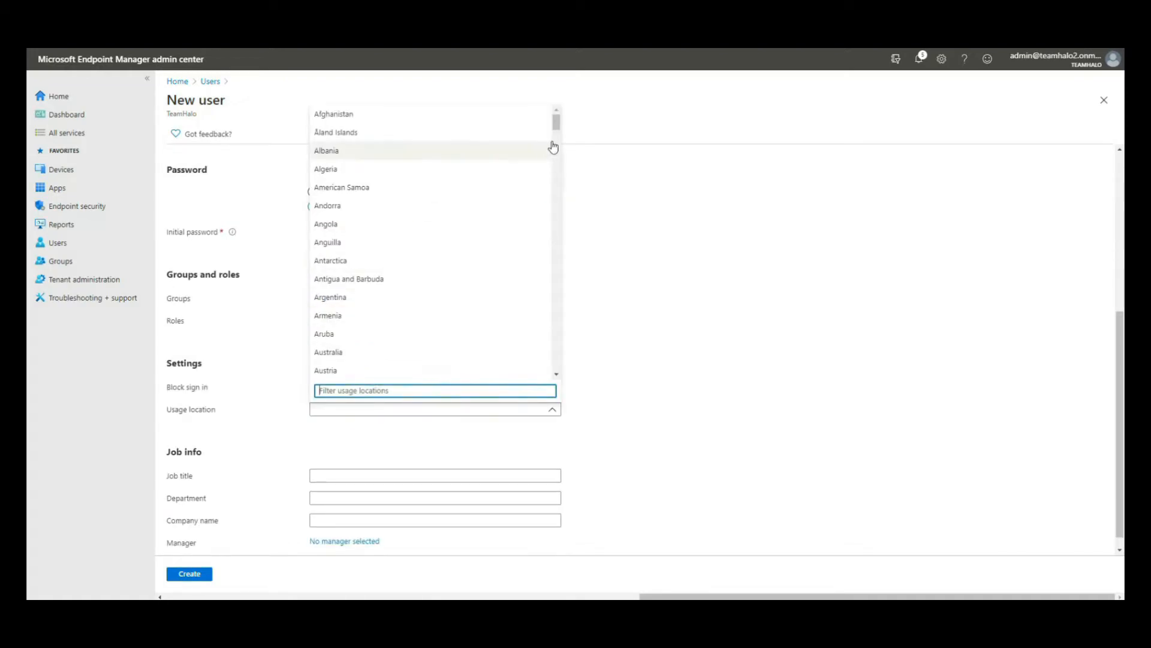
left_click_drag(556, 121, 562, 376)
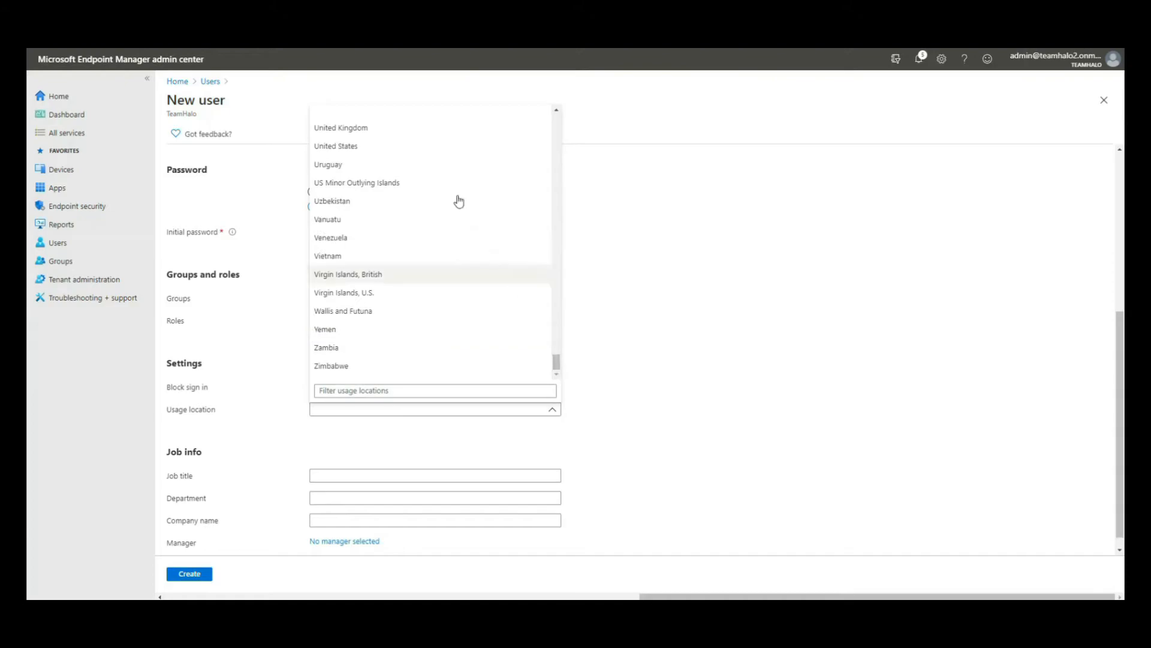
left_click(411, 148)
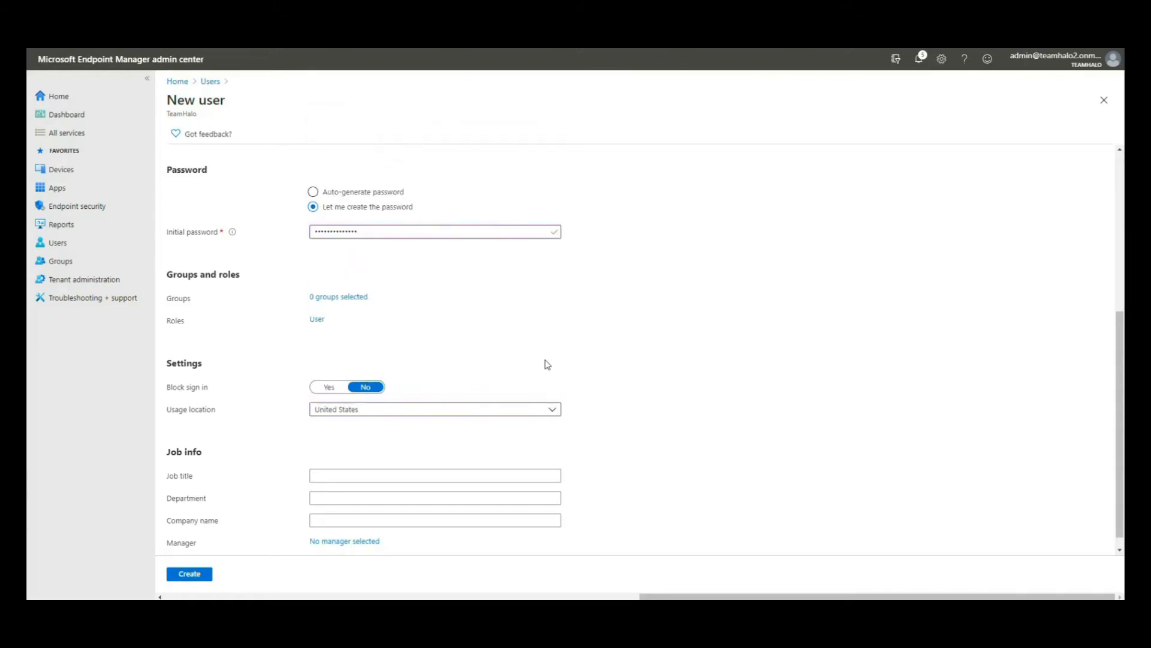
scroll(638, 411, "down", 1)
left_click(201, 574)
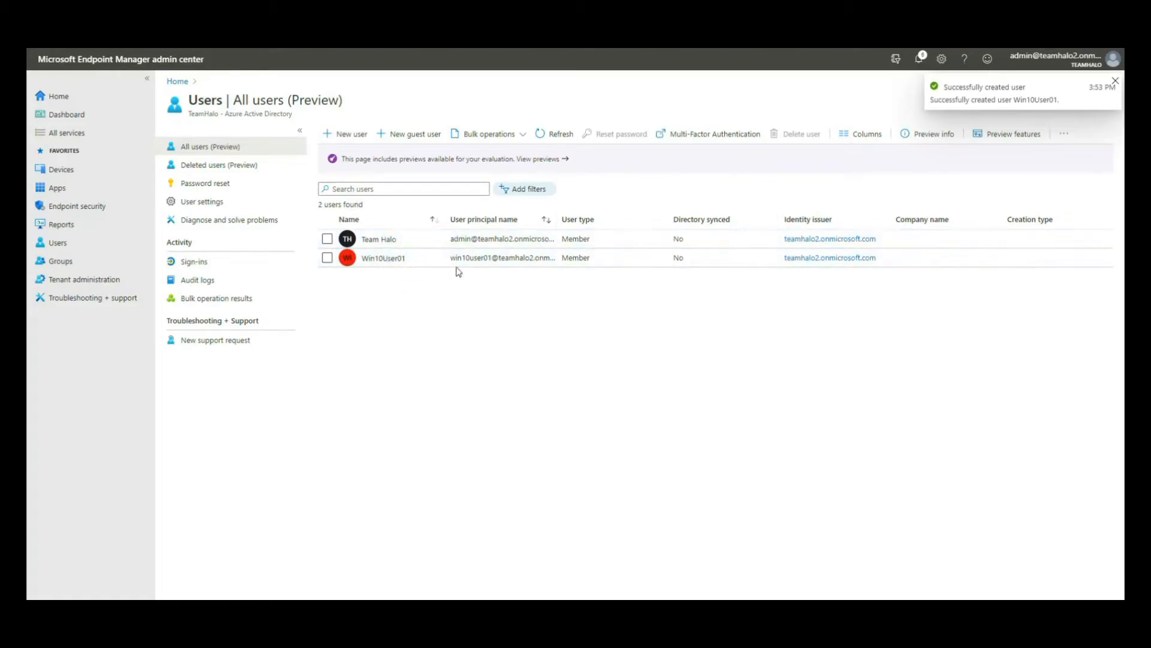
Step: Start another new user with user name win10user02 and name Win10User02
left_click(354, 147)
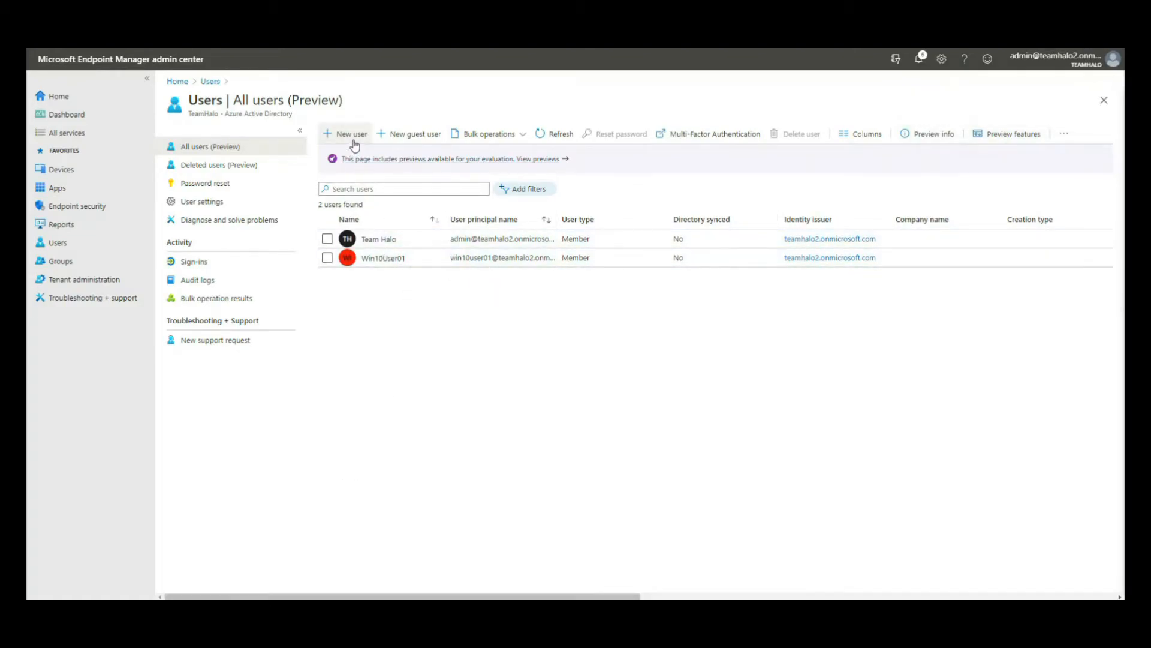
left_click(367, 345)
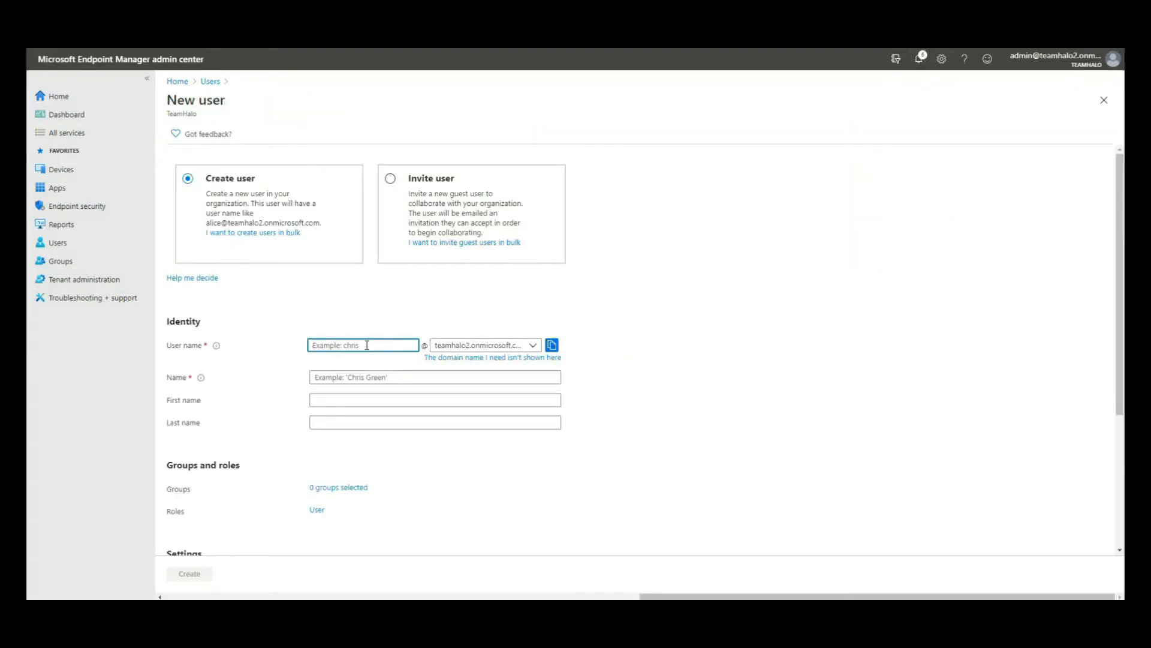
type("win10user02")
left_click(364, 376)
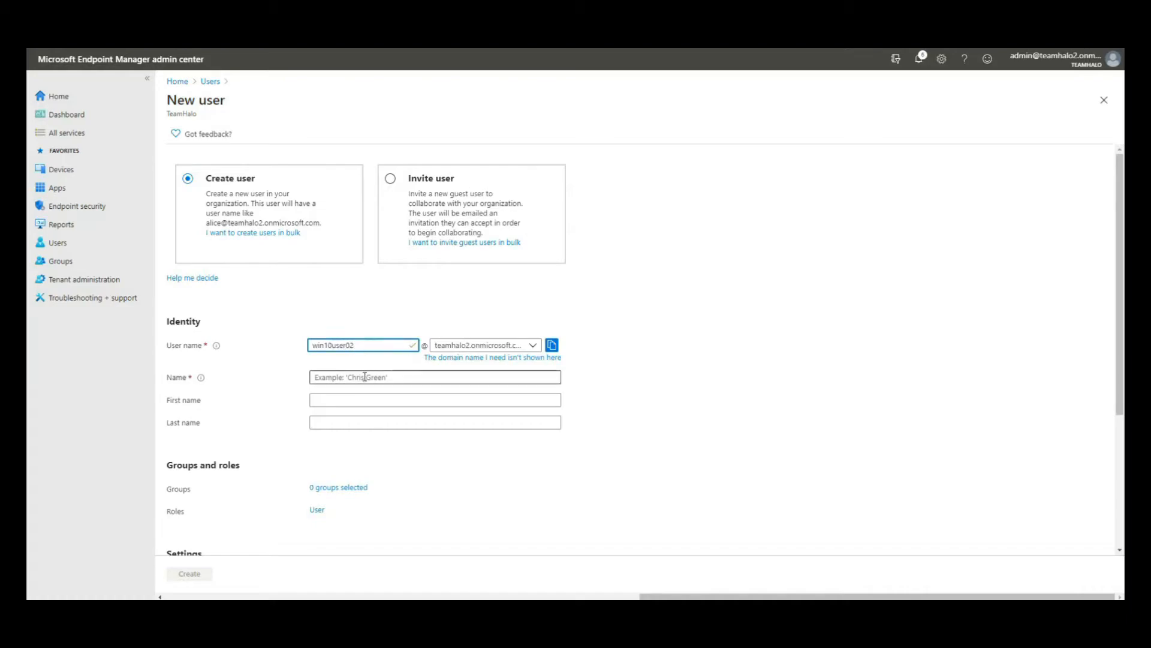
type("Win10User02")
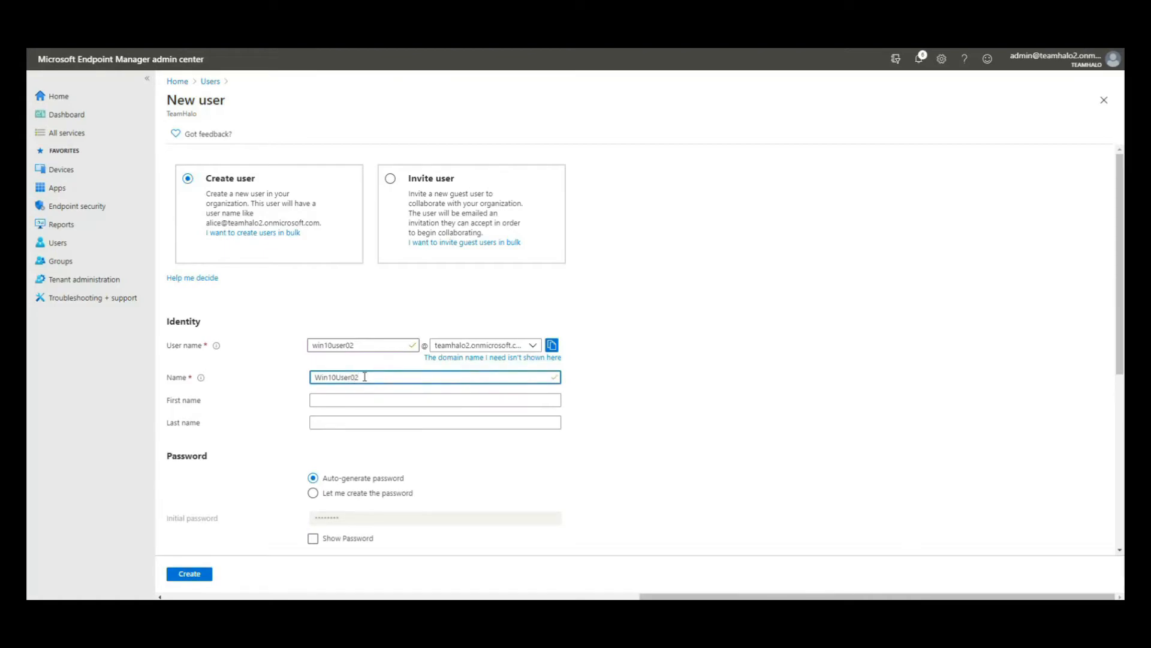
Step: Choose to create the password manually for Win10User02 and enter the initial password
left_click(339, 497)
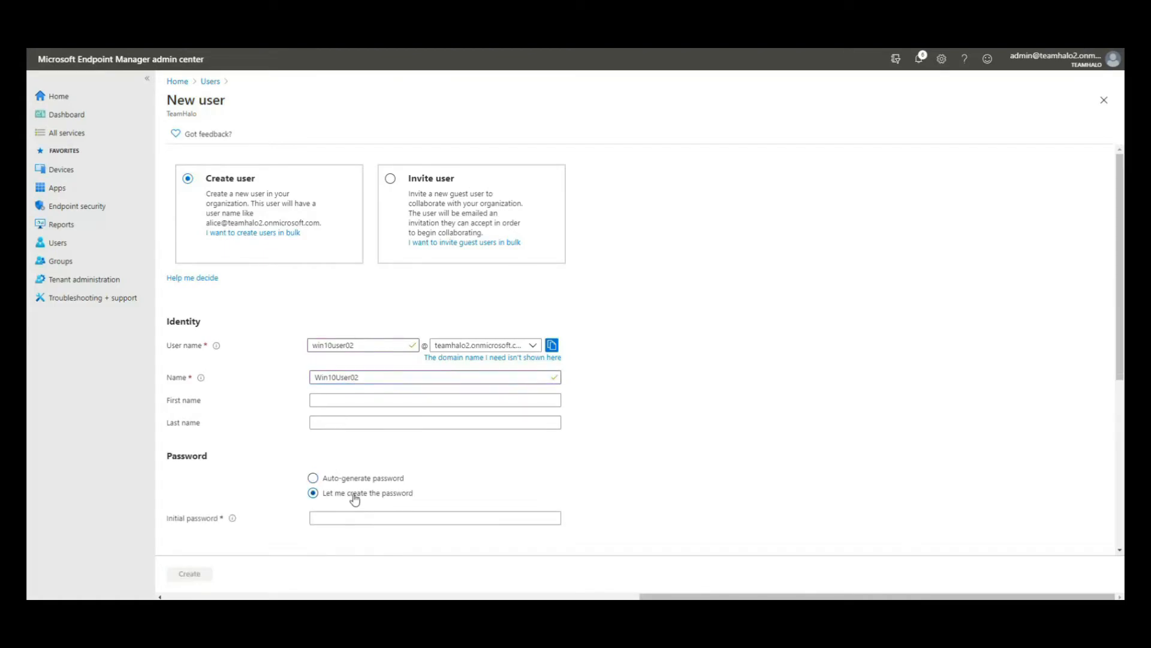
scroll(363, 493, "down", 3)
left_click(363, 347)
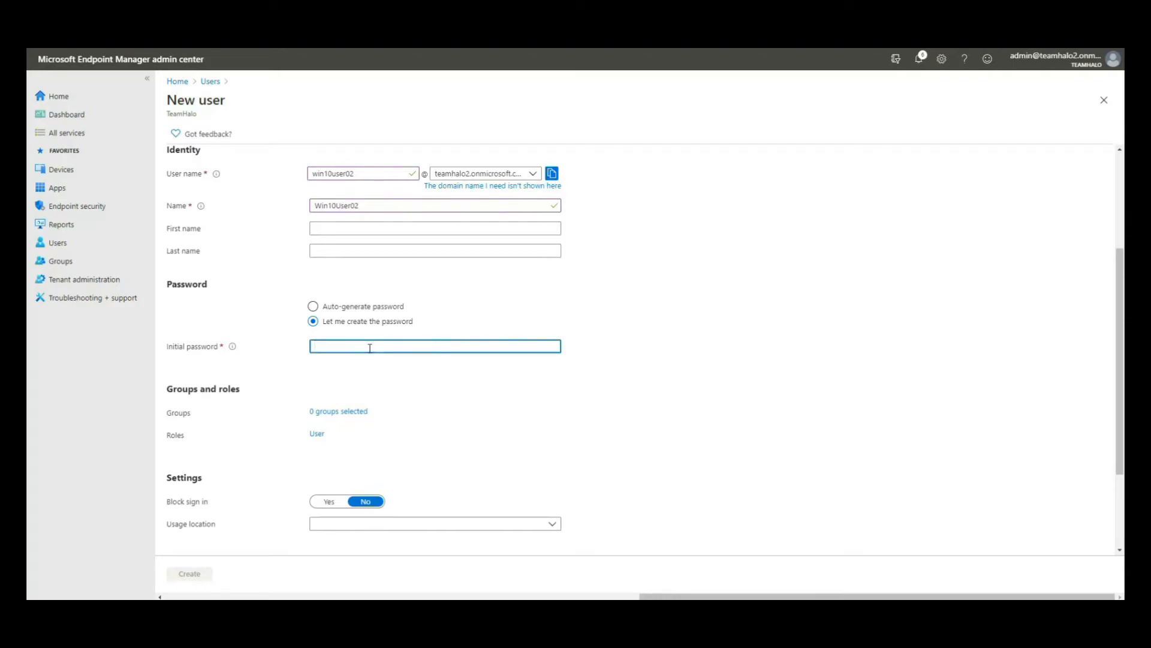
type("•••")
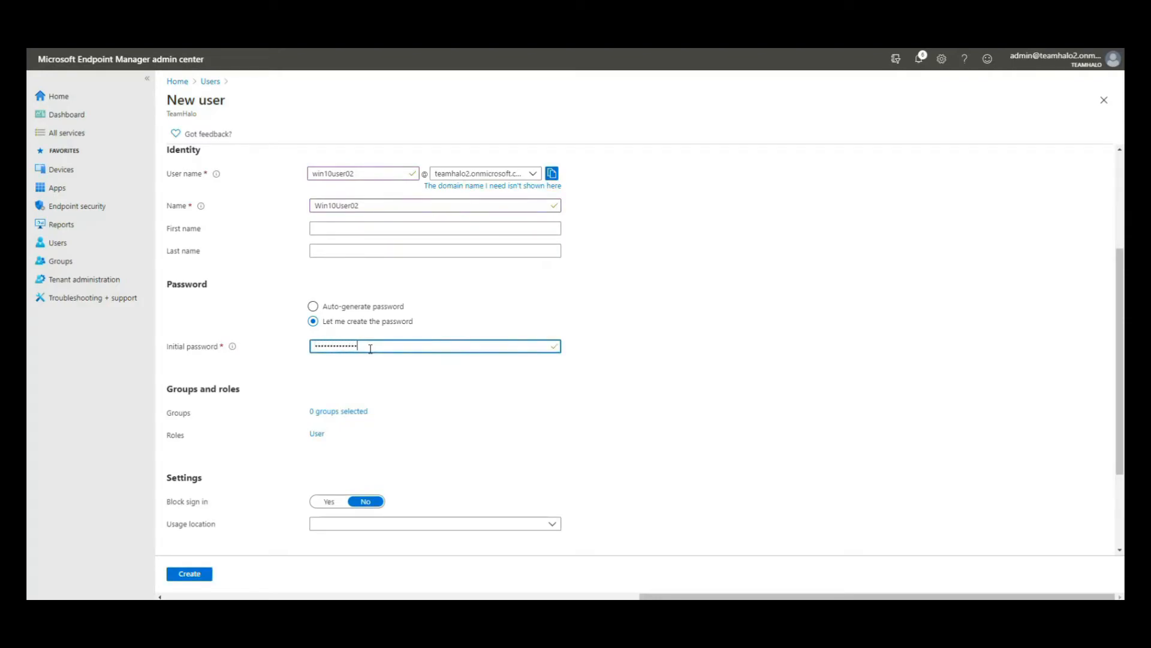
Step: Set the usage location of Win10User02 to United States and create the user
scroll(397, 387, "down", 2)
left_click(402, 399)
left_click_drag(556, 105, 545, 317)
scroll(545, 317, "down", 10)
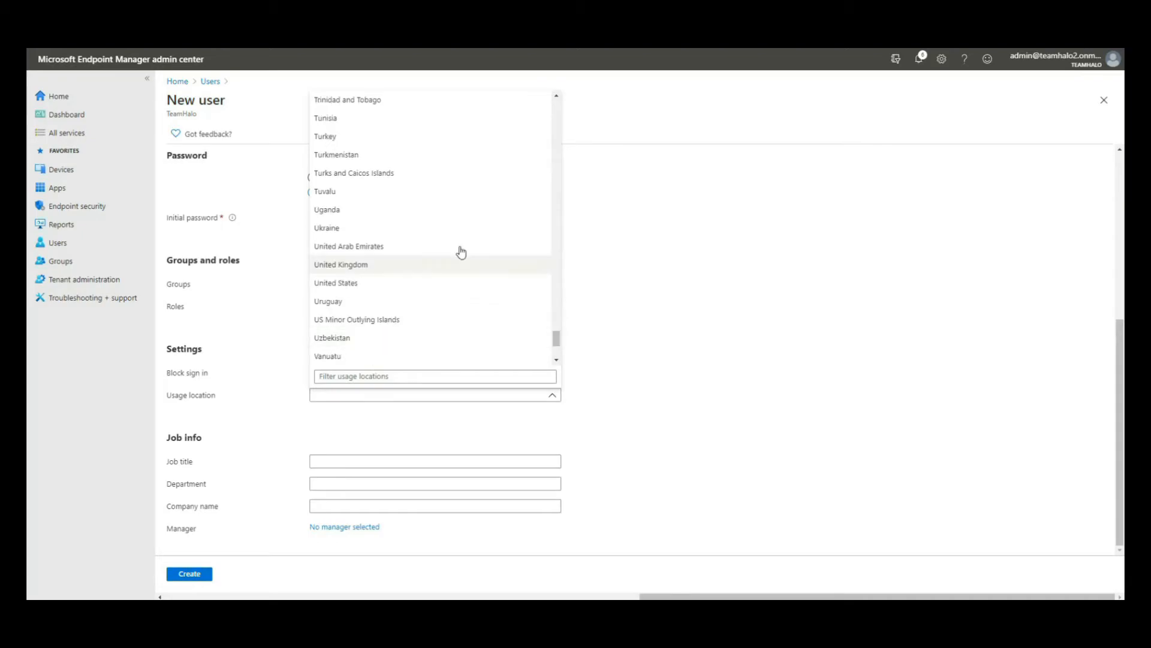
left_click(403, 283)
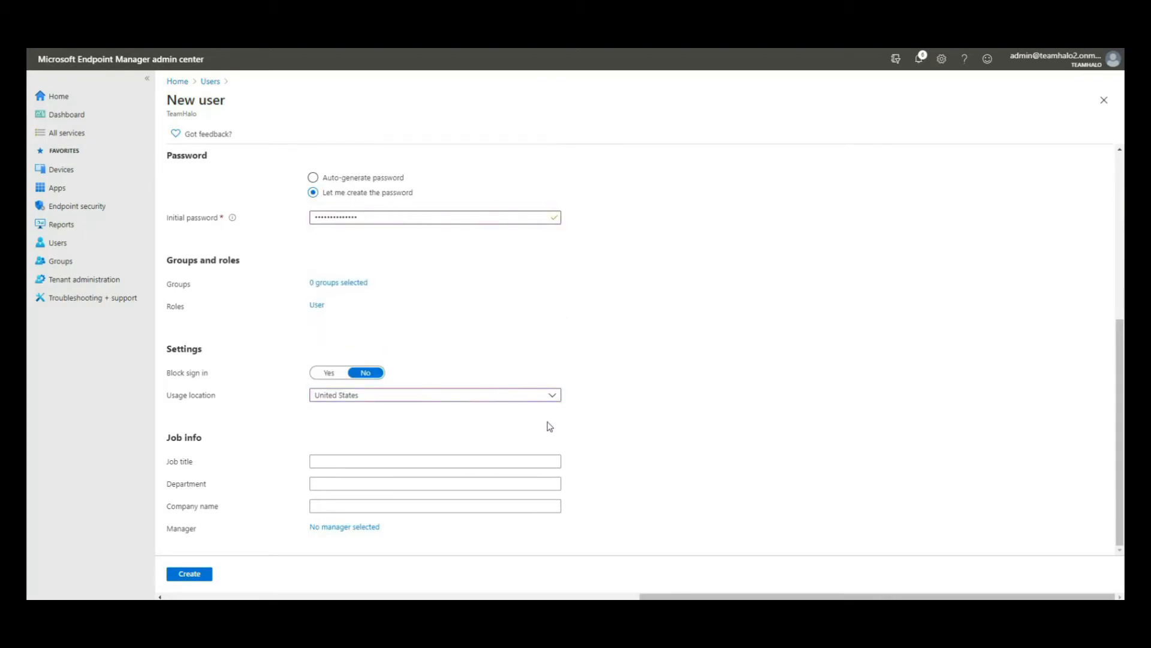
left_click(209, 575)
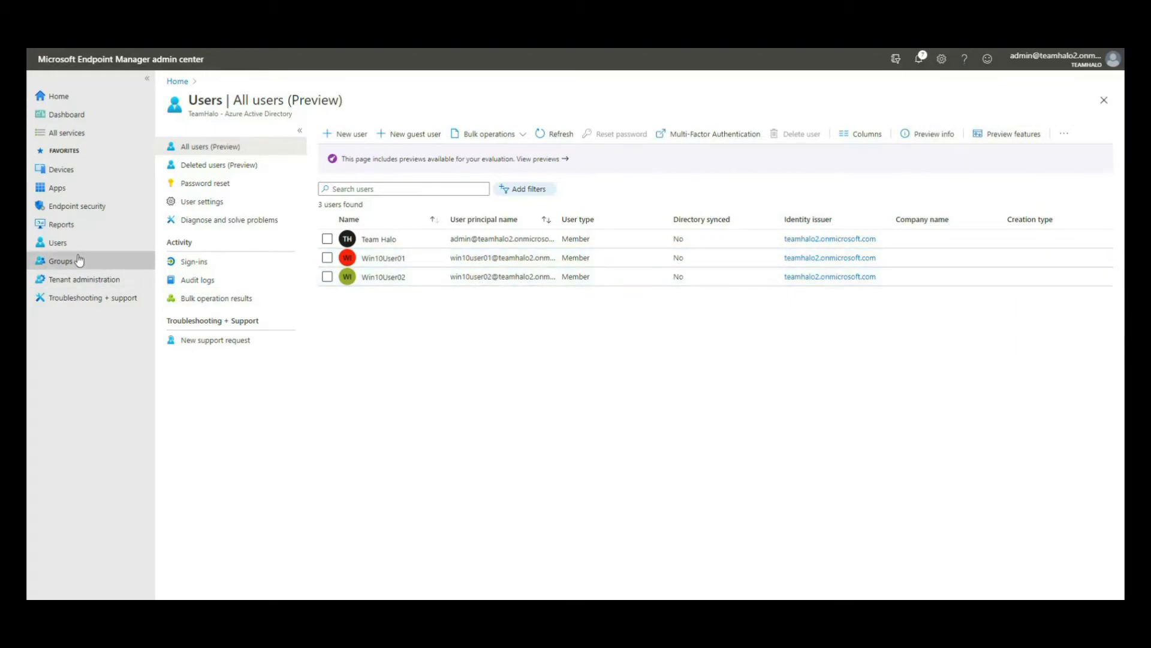
Step: Start a new group, keep its type as Security, and name it Win10_Users
left_click(58, 262)
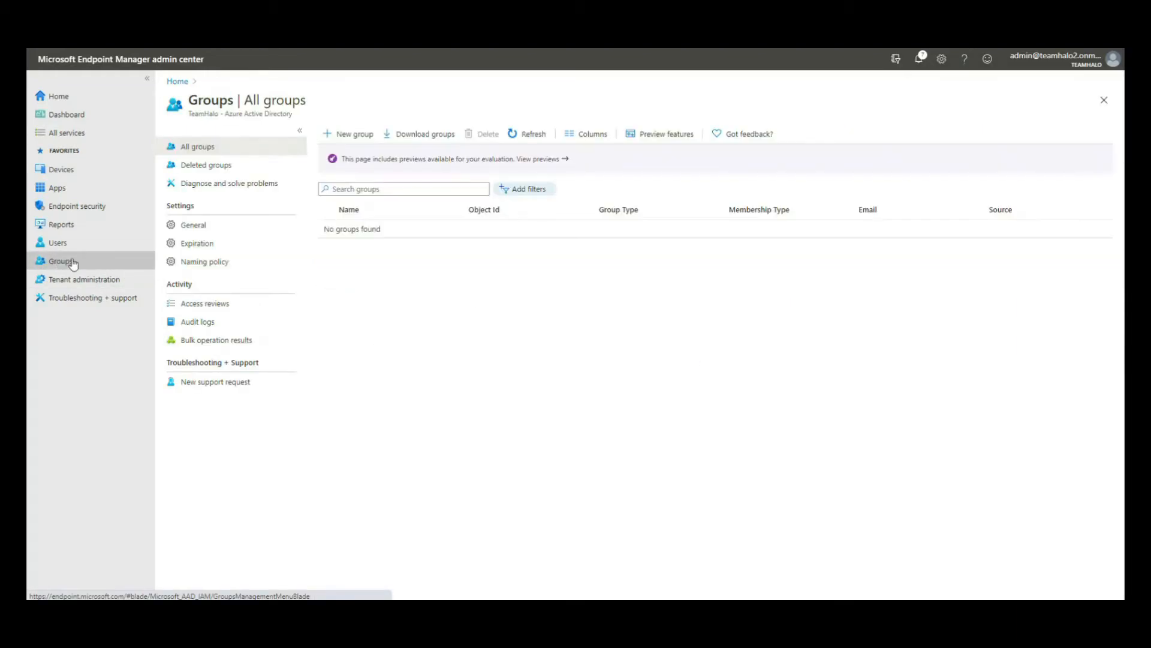
left_click(350, 135)
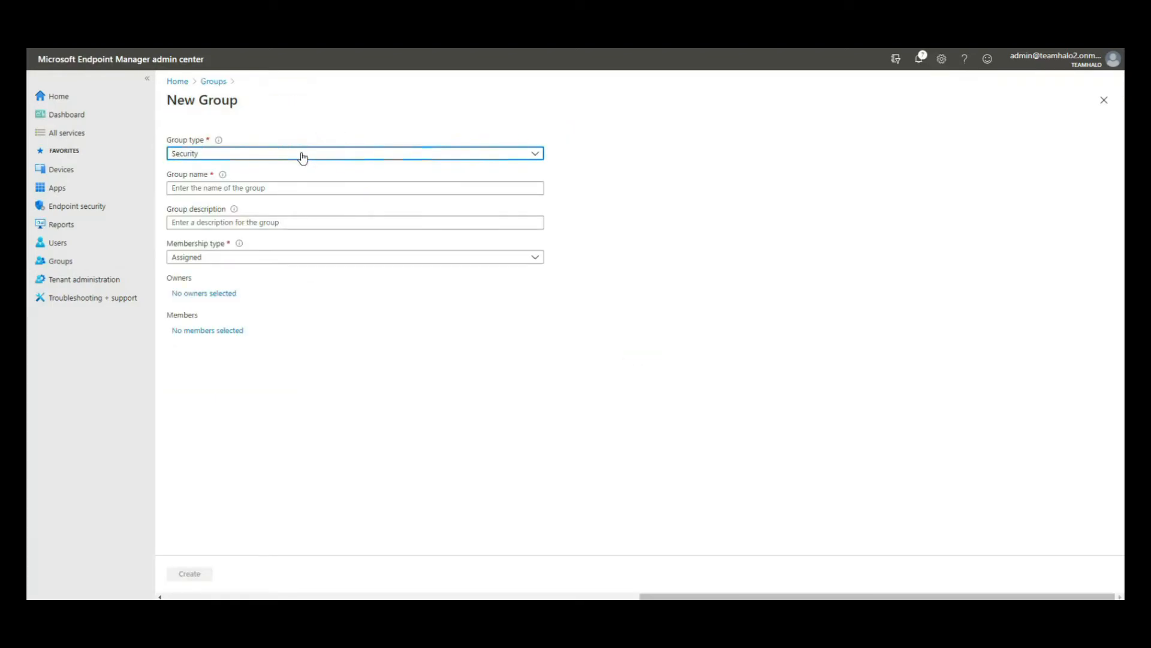
left_click(303, 157)
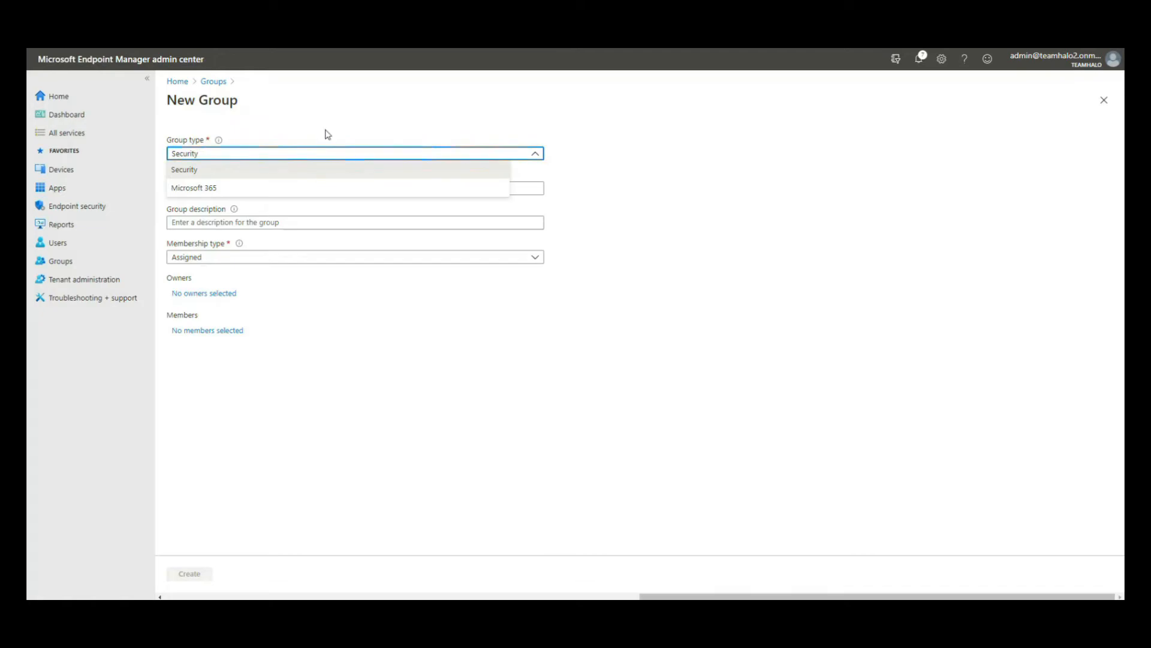
left_click(301, 155)
left_click(276, 187)
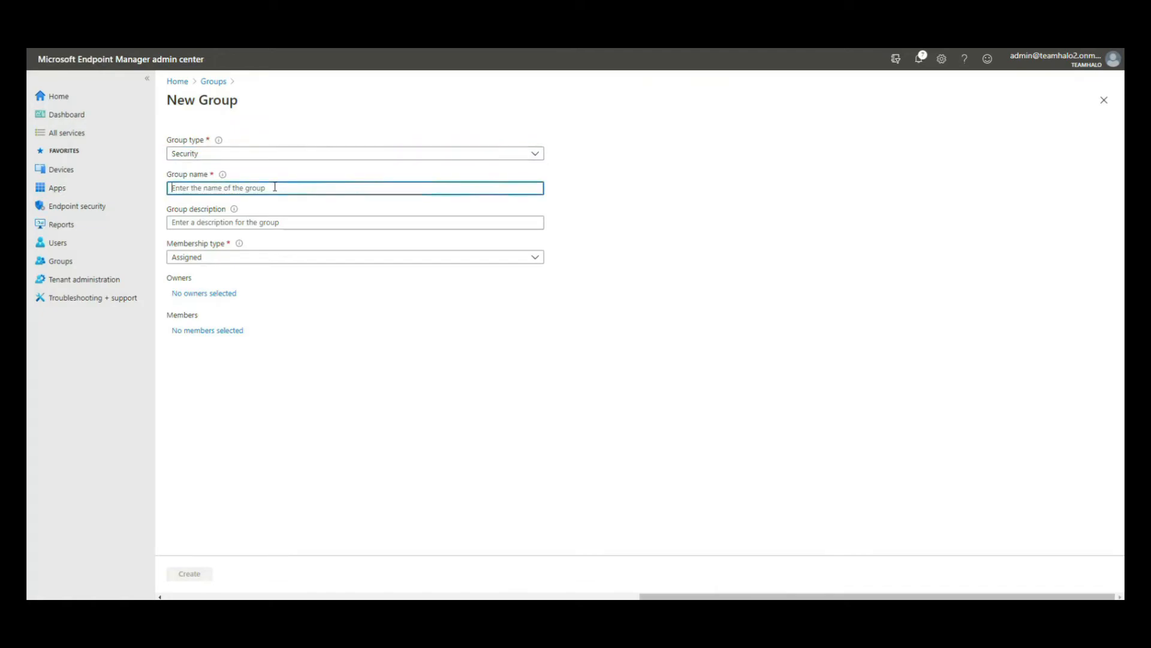
type("Win10_Users")
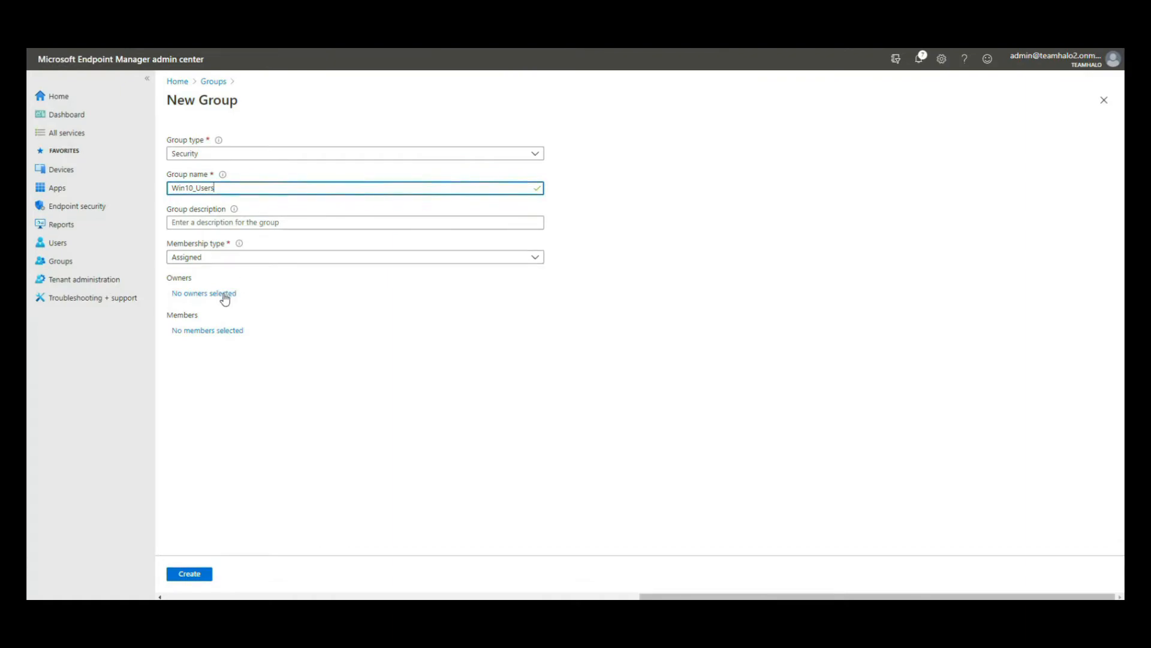
Step: Add Win10User01 and Win10User02 as members of the Win10_Users group and create the group
left_click(229, 335)
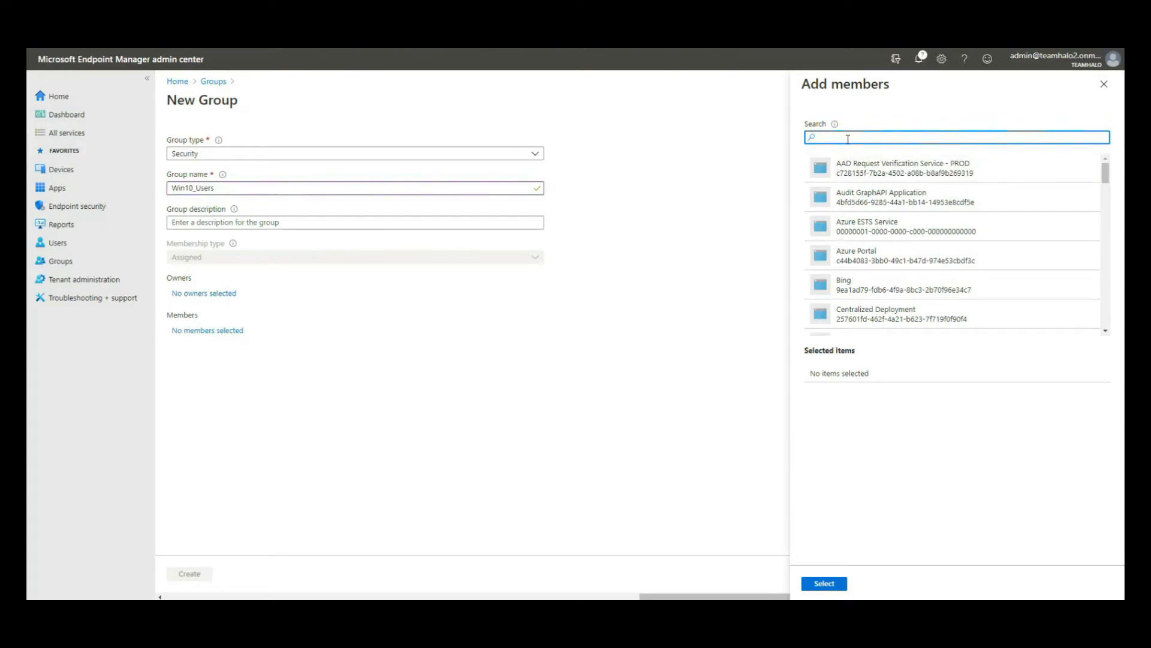
type("win10")
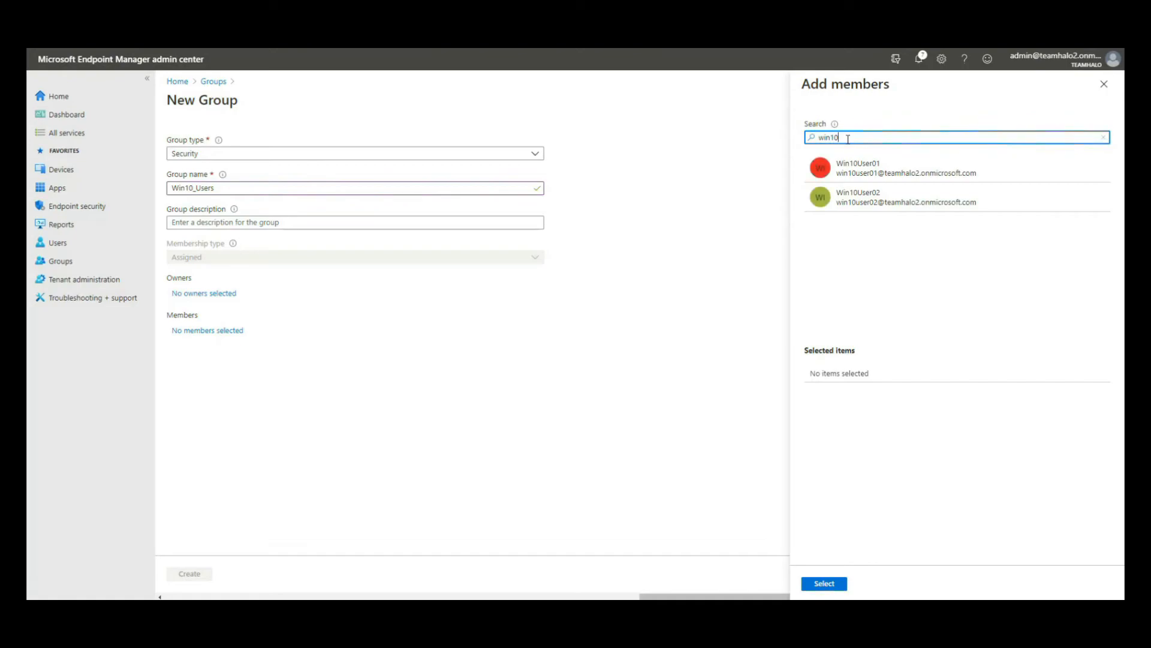
left_click(861, 171)
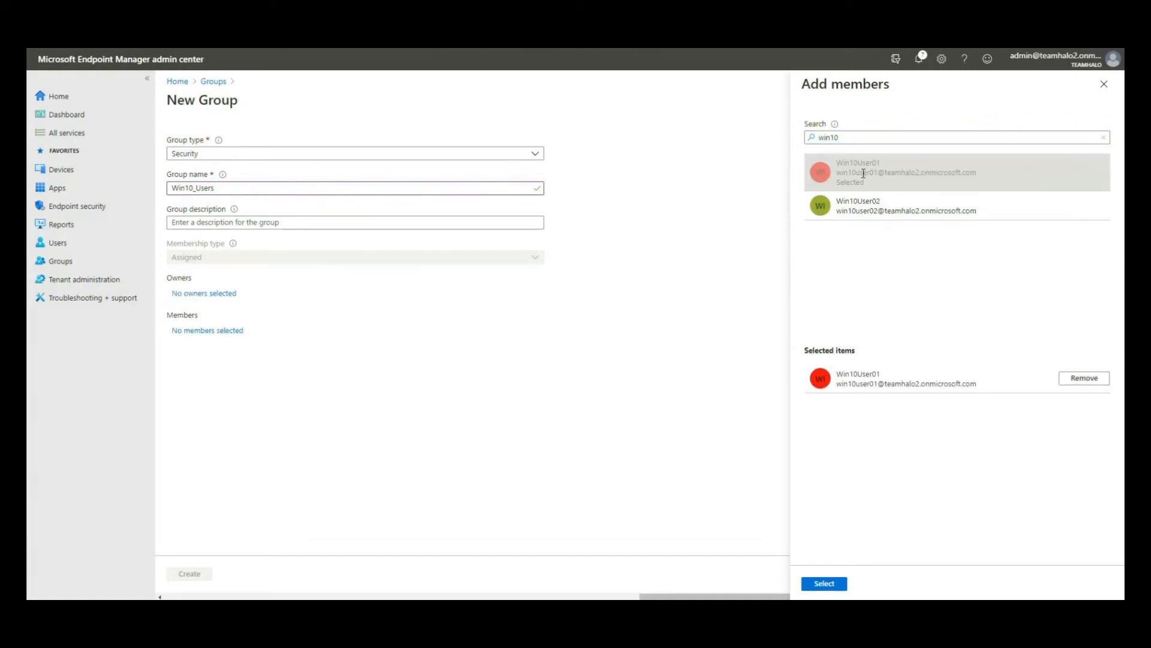
left_click(881, 208)
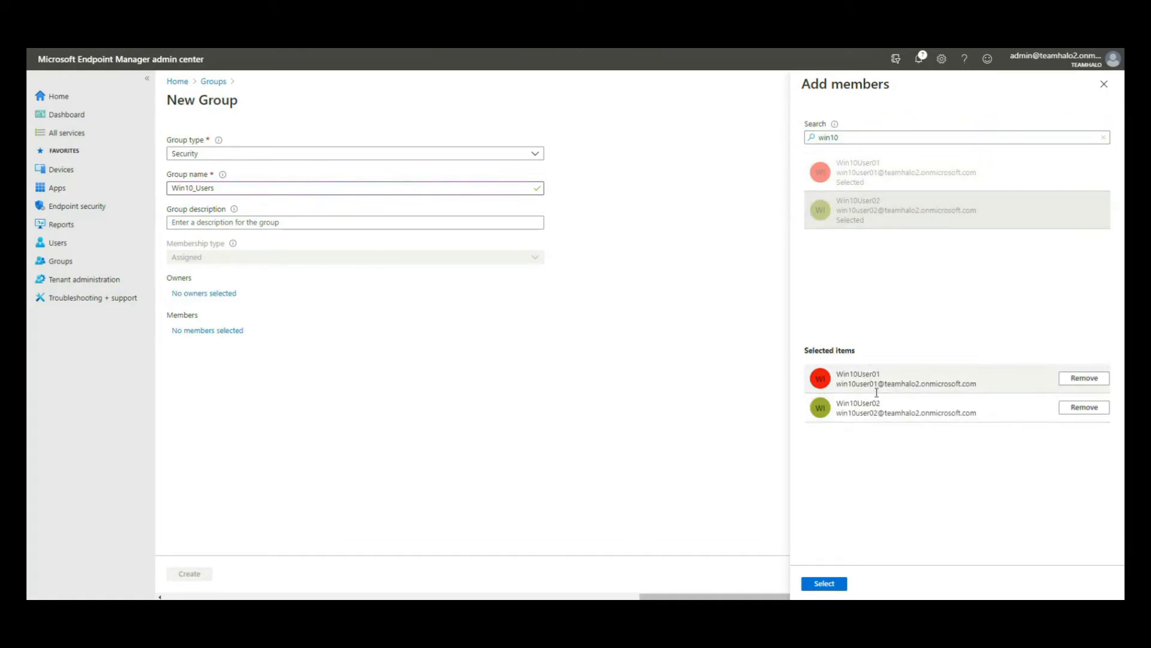
left_click(835, 585)
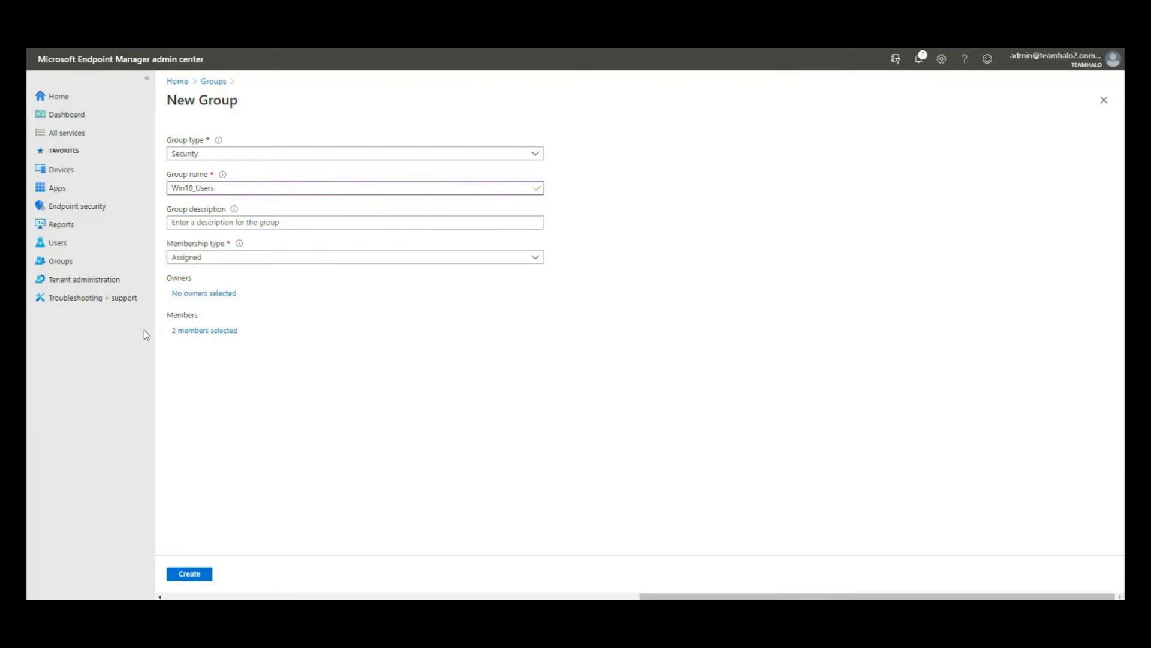
left_click(203, 577)
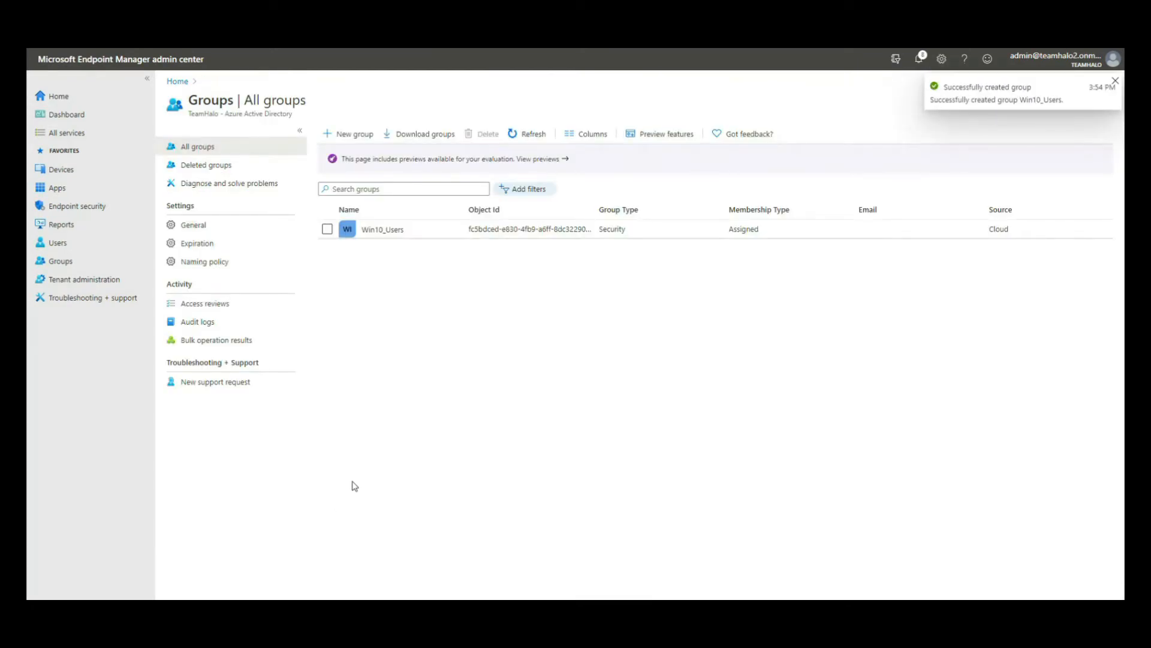
Step: Assign the Intune license to Win10User01, choose Intune as the license option to review, and save the assignment
left_click(50, 246)
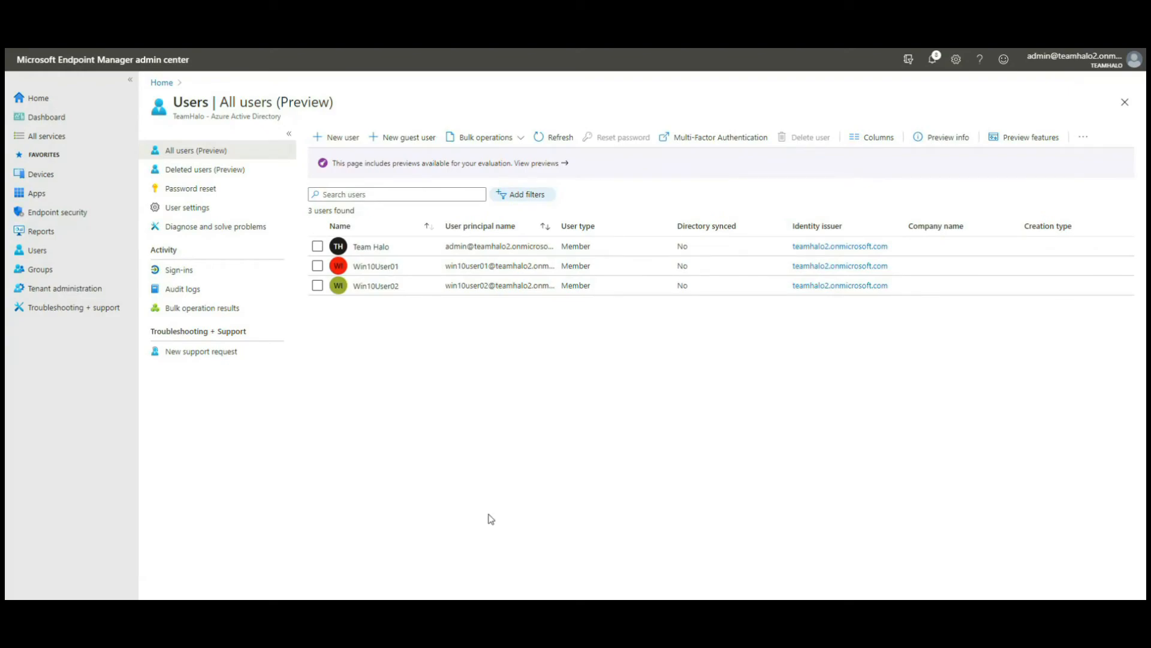
left_click(387, 271)
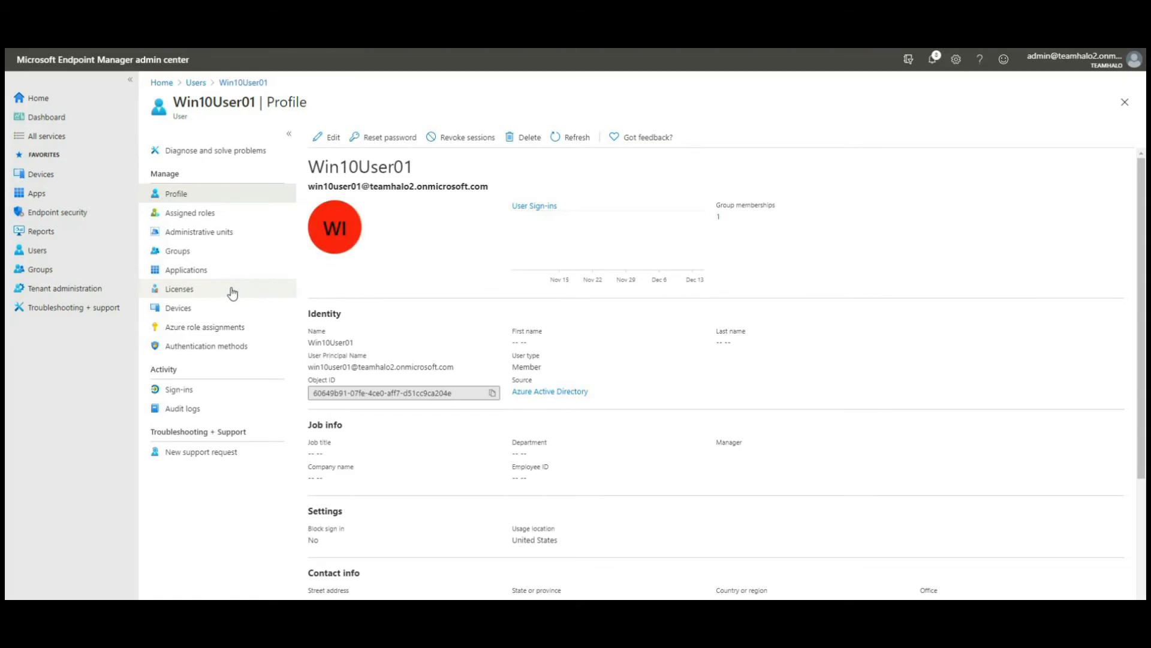
scroll(411, 378, "down", 2)
scroll(412, 378, "up", 2)
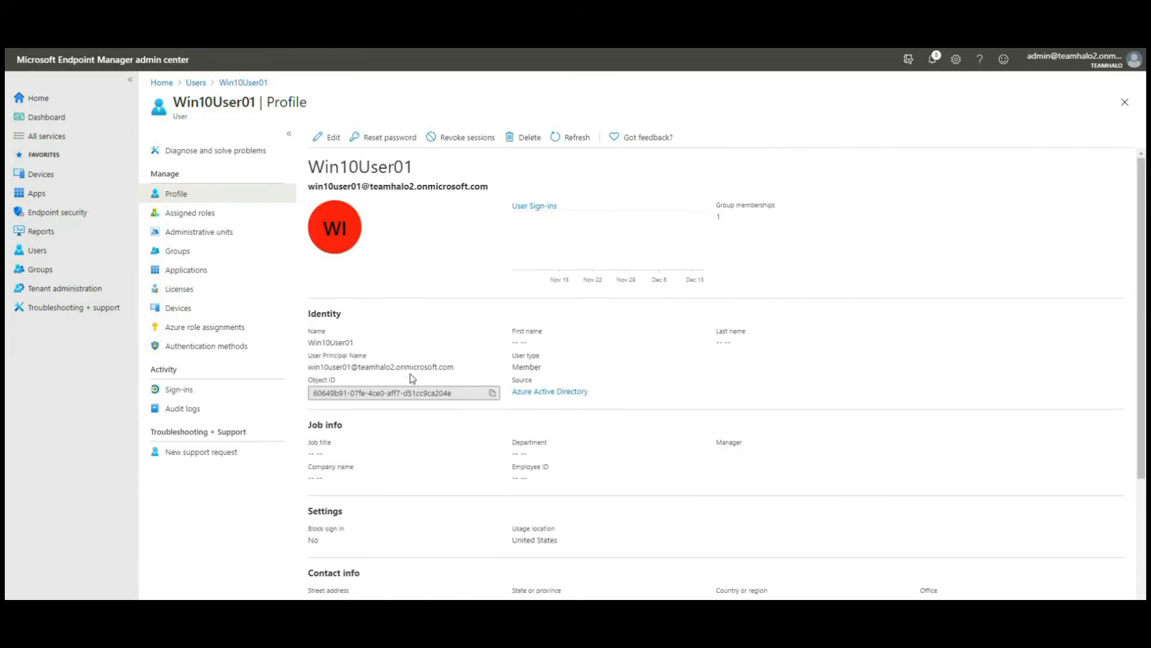
left_click(191, 291)
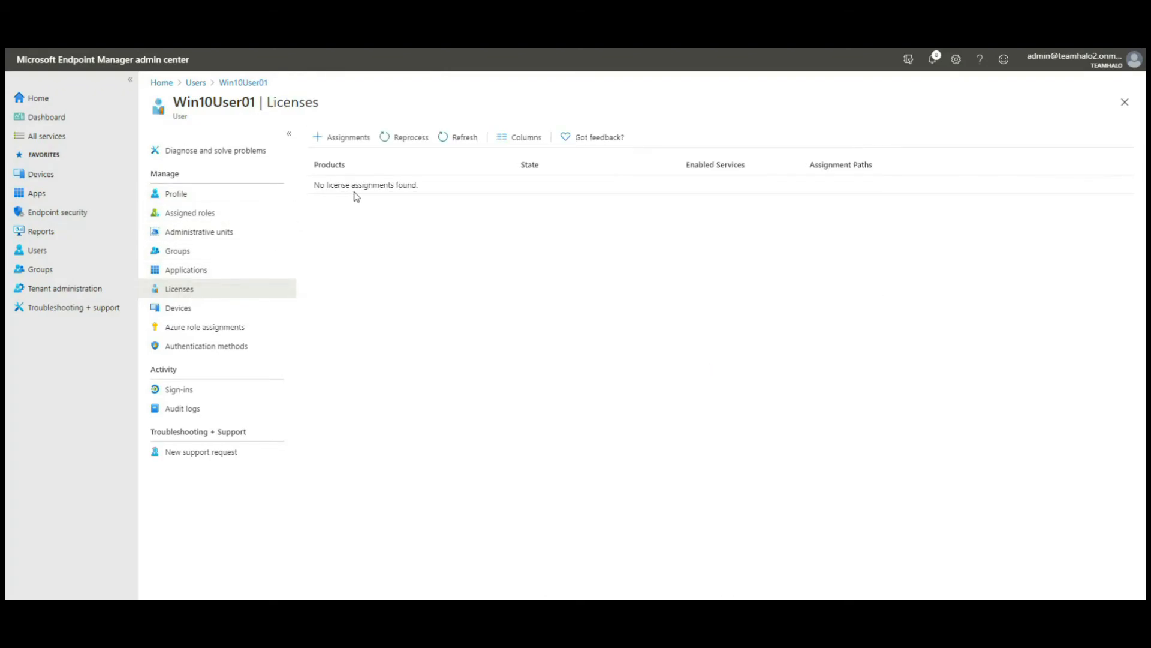
left_click(354, 144)
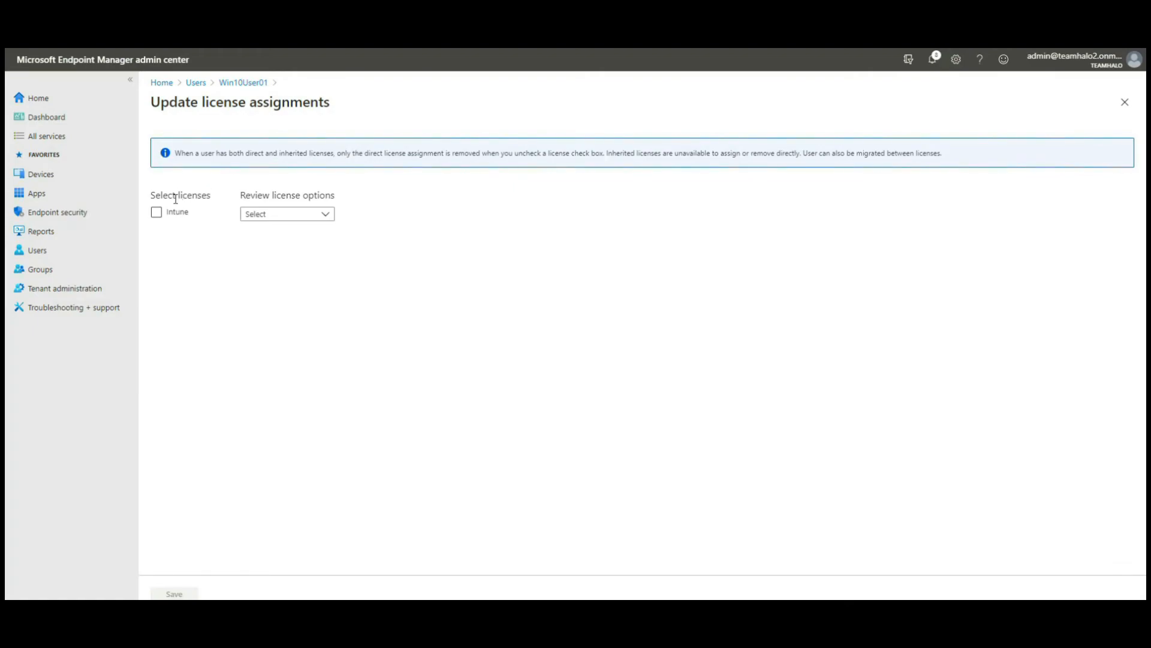
left_click(156, 212)
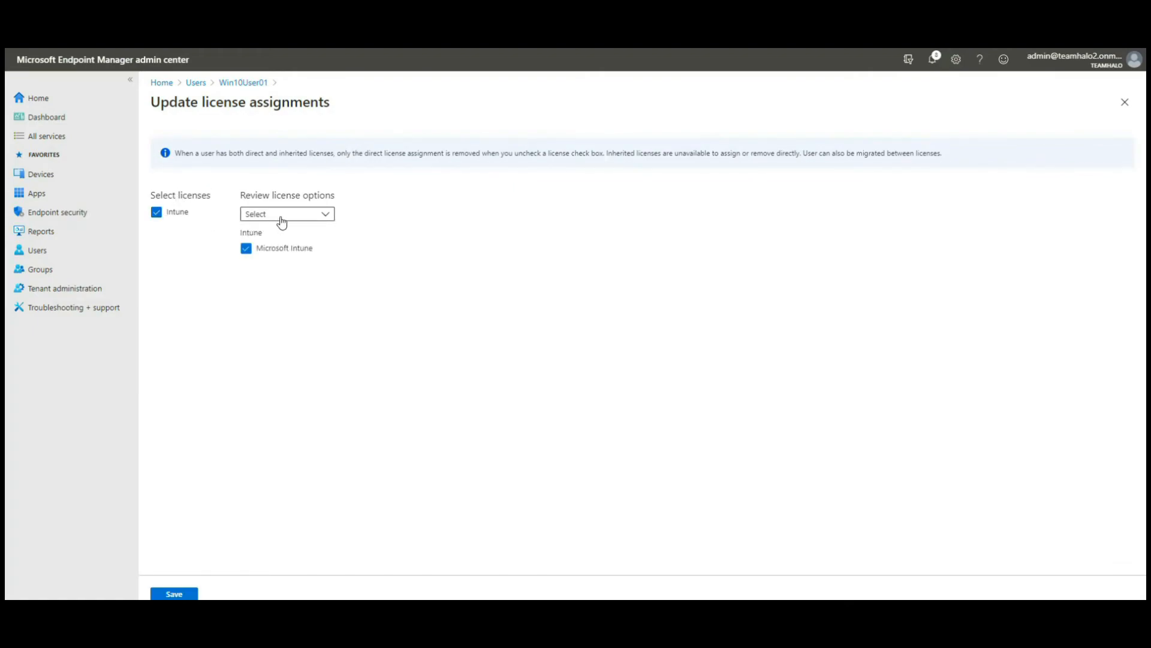
left_click(281, 216)
left_click(272, 250)
left_click(175, 593)
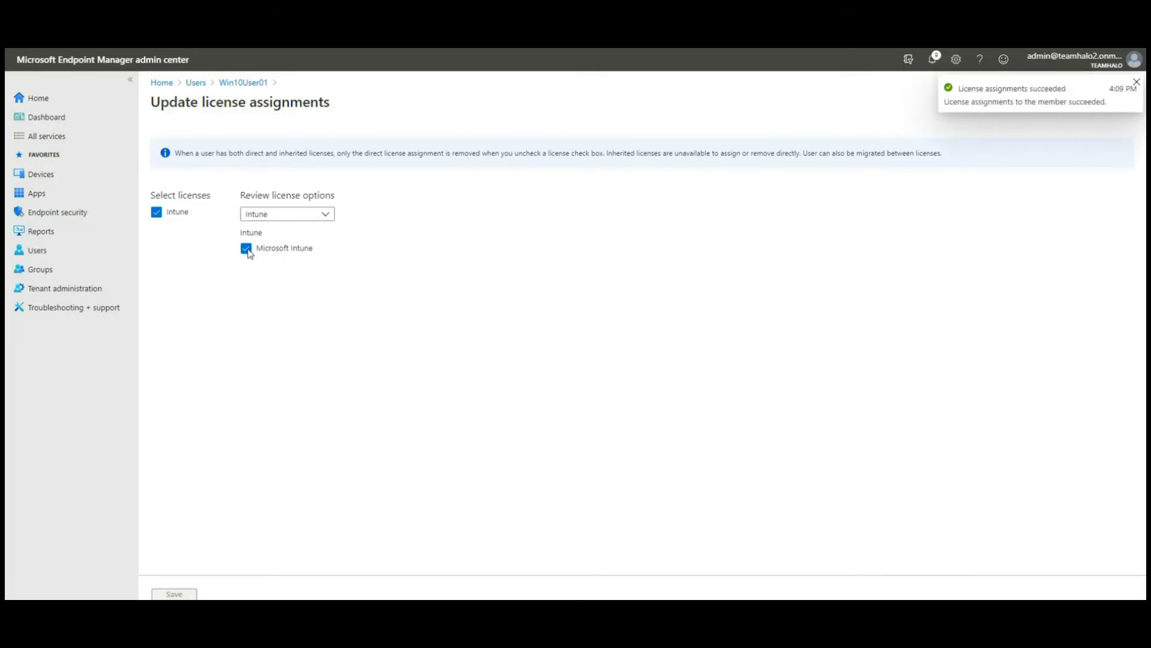
Step: Refresh Win10User01's license list to check the assignment, and return to the list of all users
left_click(227, 87)
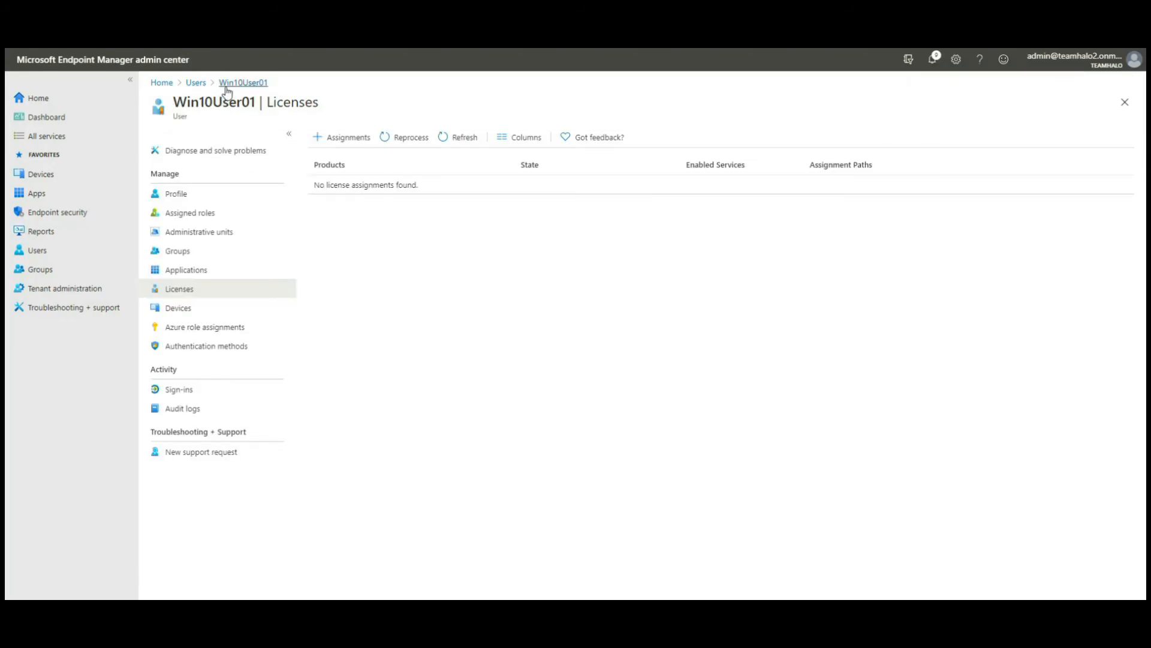
left_click(454, 142)
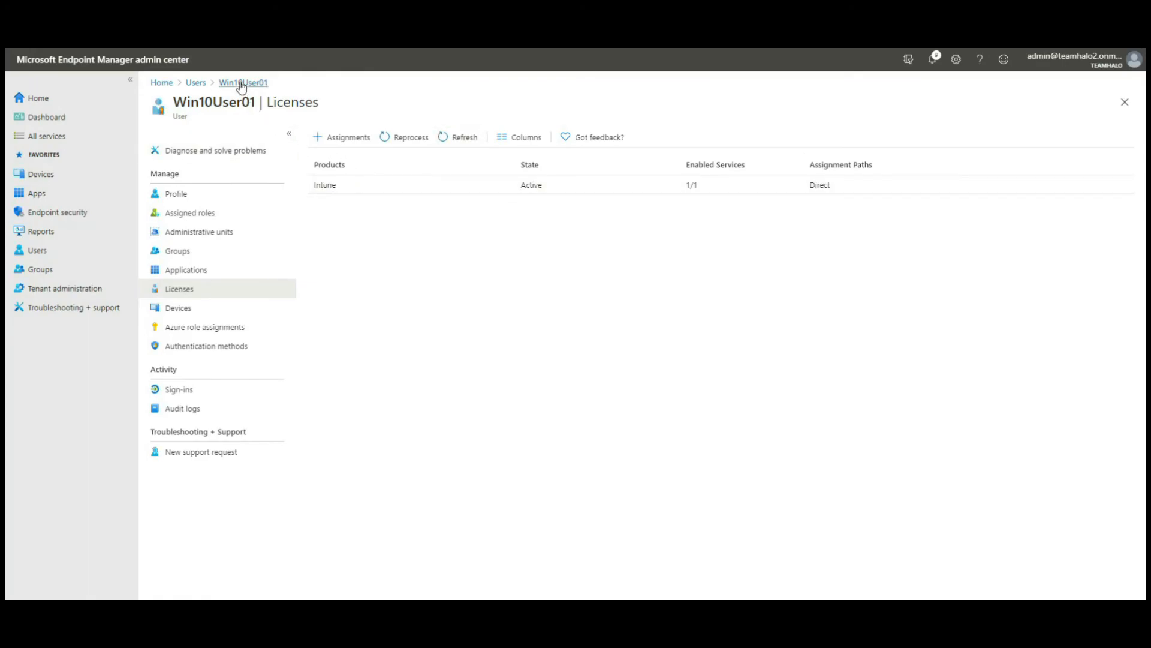
left_click(196, 83)
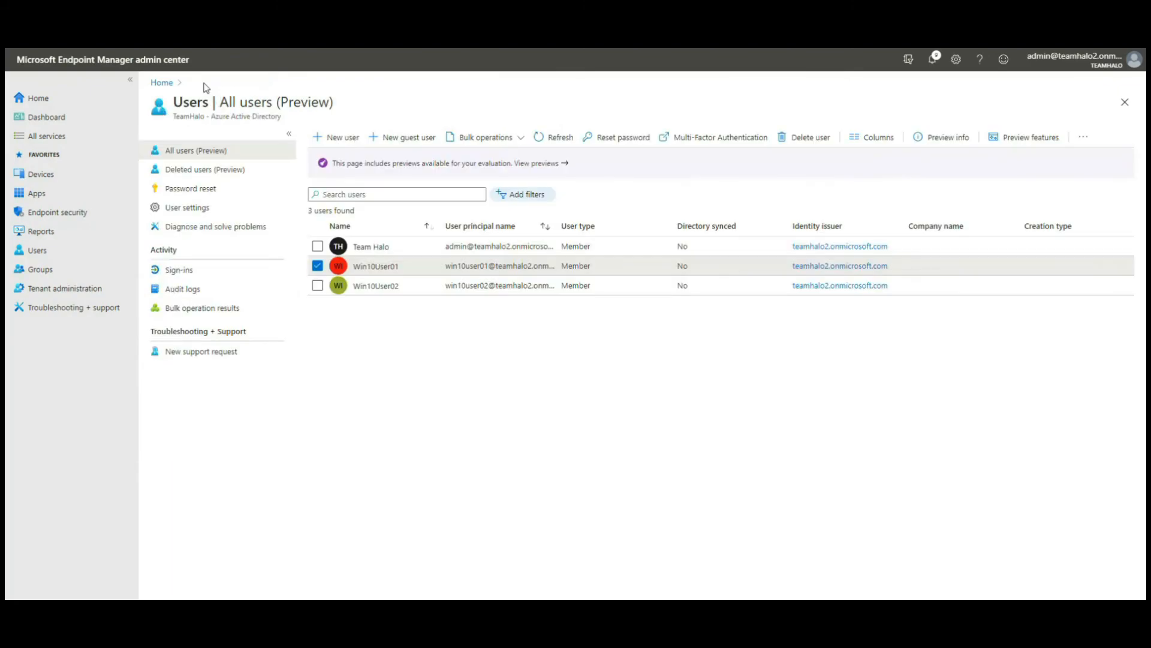
Step: Assign the Intune license to Win10User02, choose Intune as the license option to review, and save the assignment
left_click(375, 286)
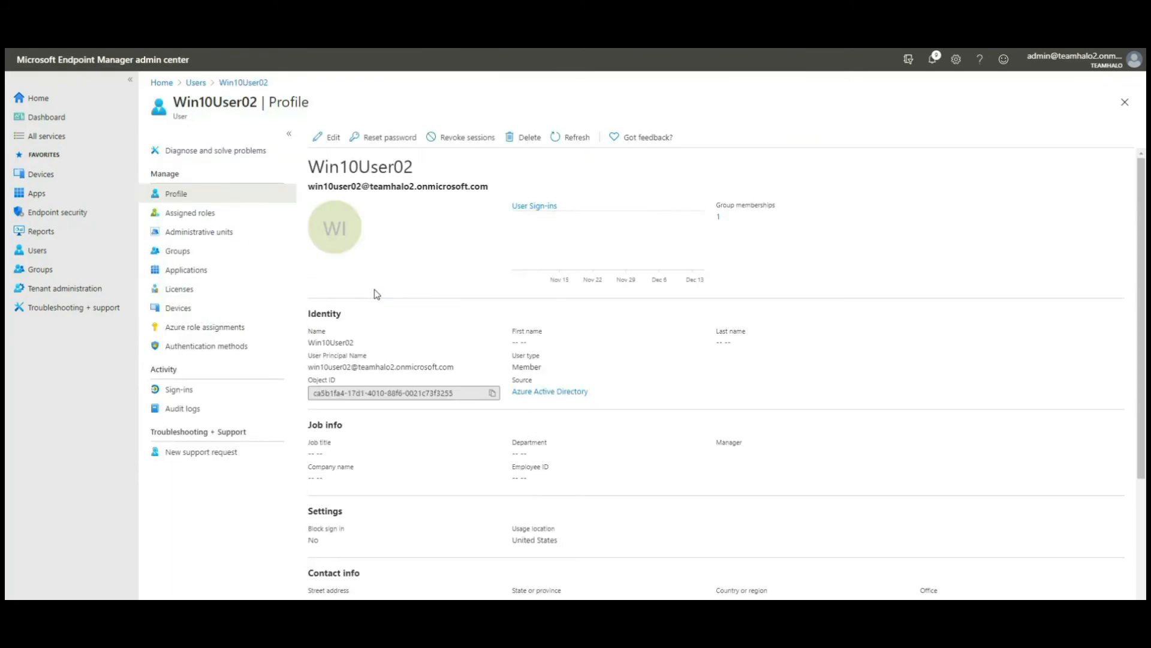
left_click(192, 290)
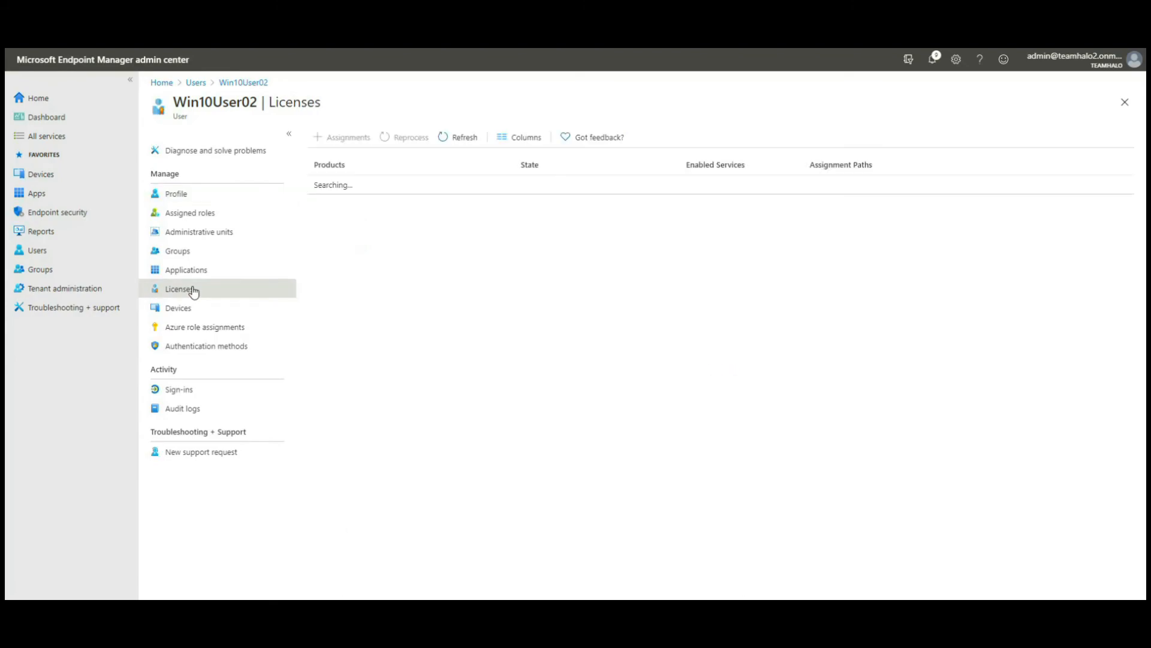
left_click(349, 137)
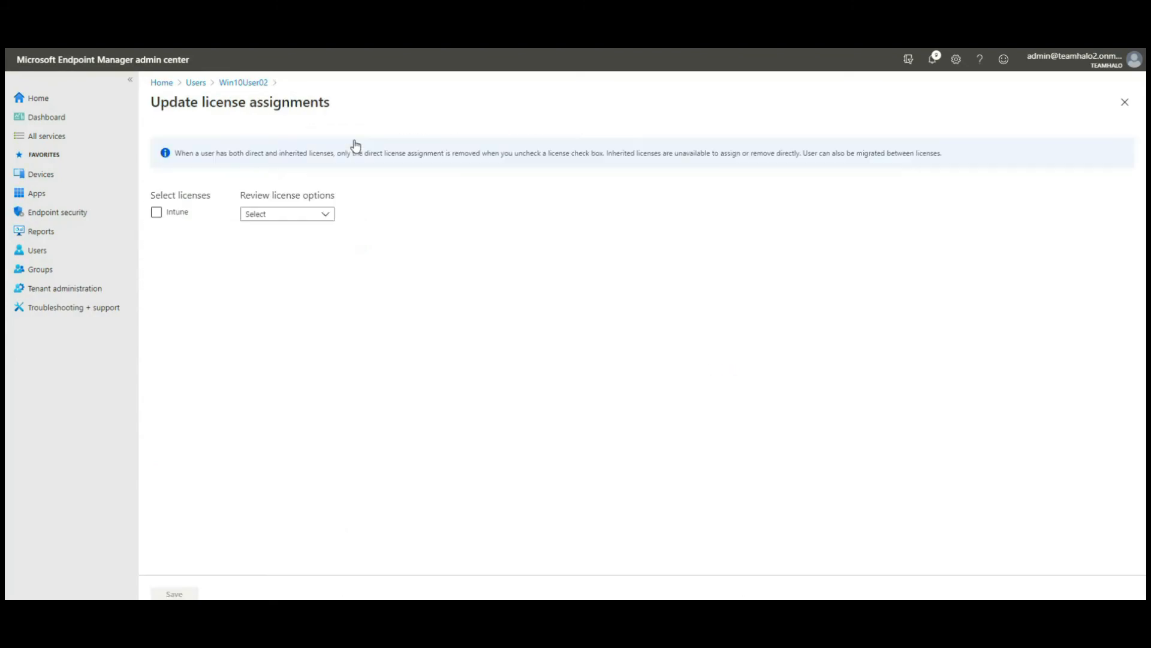
left_click(178, 214)
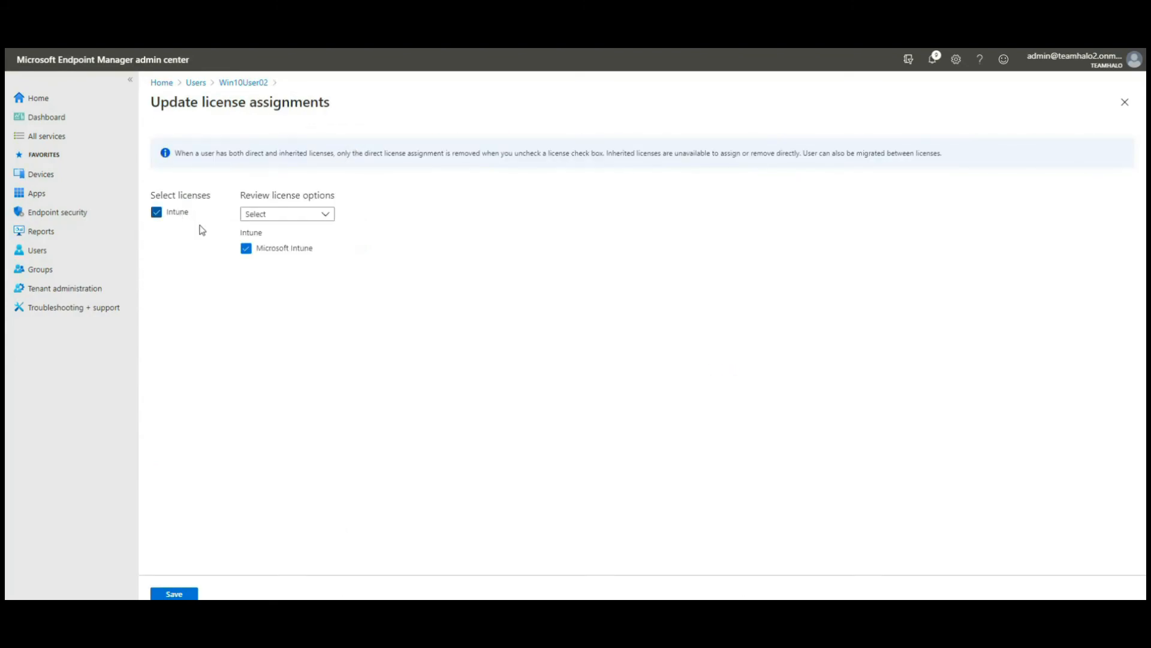
left_click(270, 218)
left_click(267, 248)
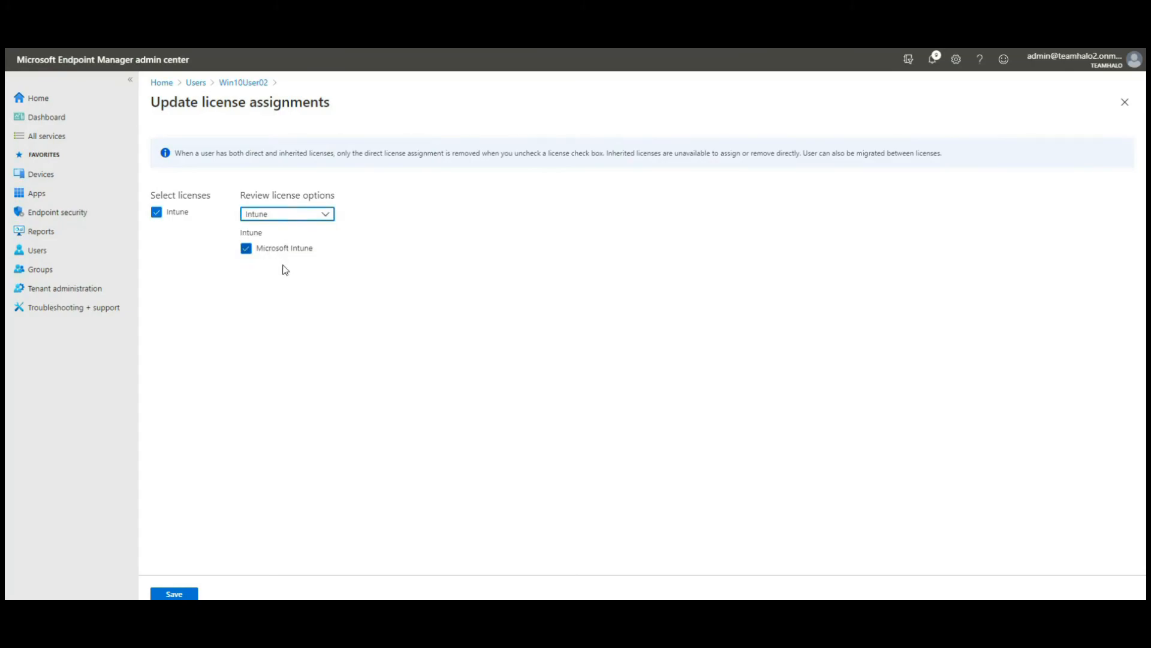
left_click(174, 594)
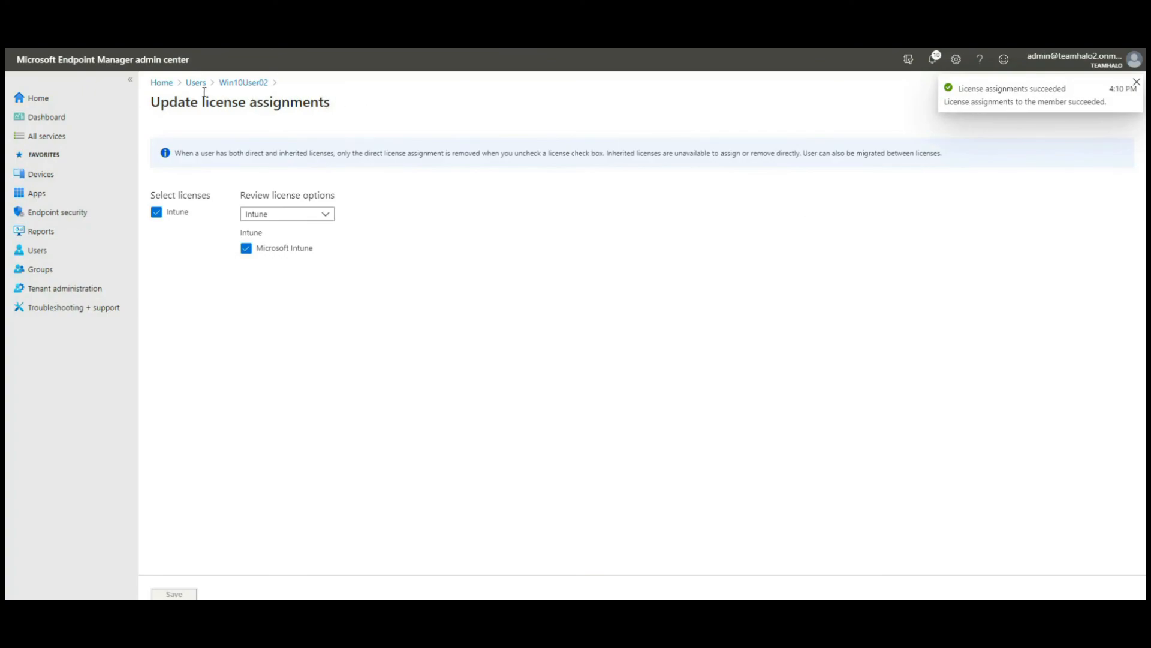
Step: Refresh Win10User02's license list to check the assignment, and return to the list of all users
left_click(237, 84)
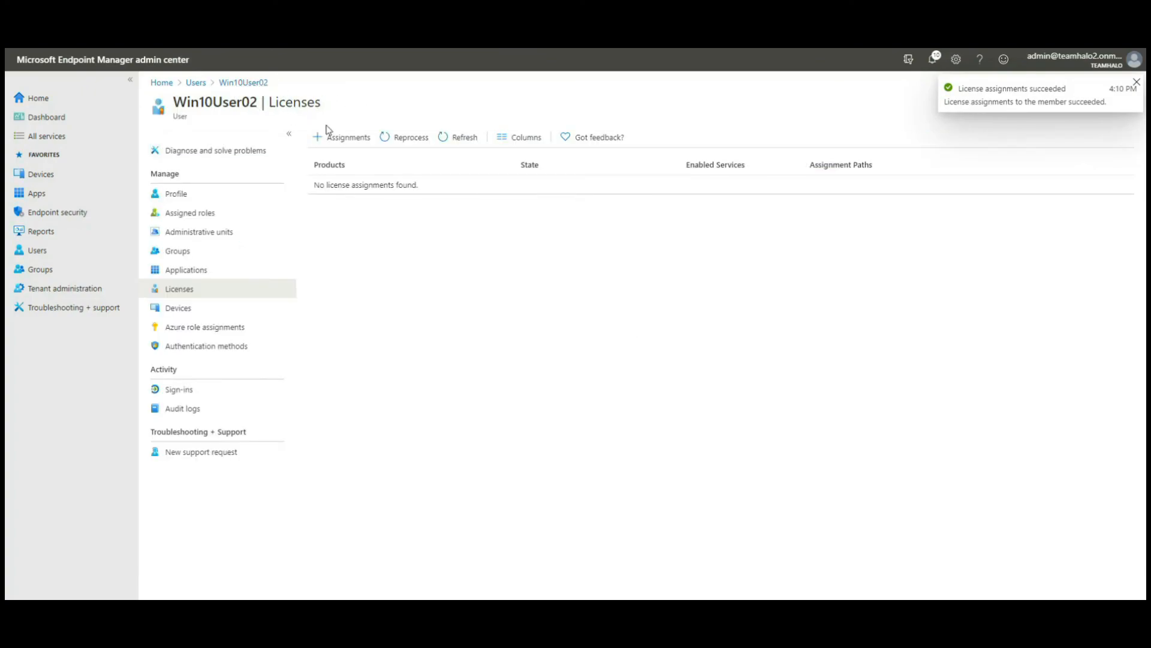
left_click(451, 144)
left_click(193, 83)
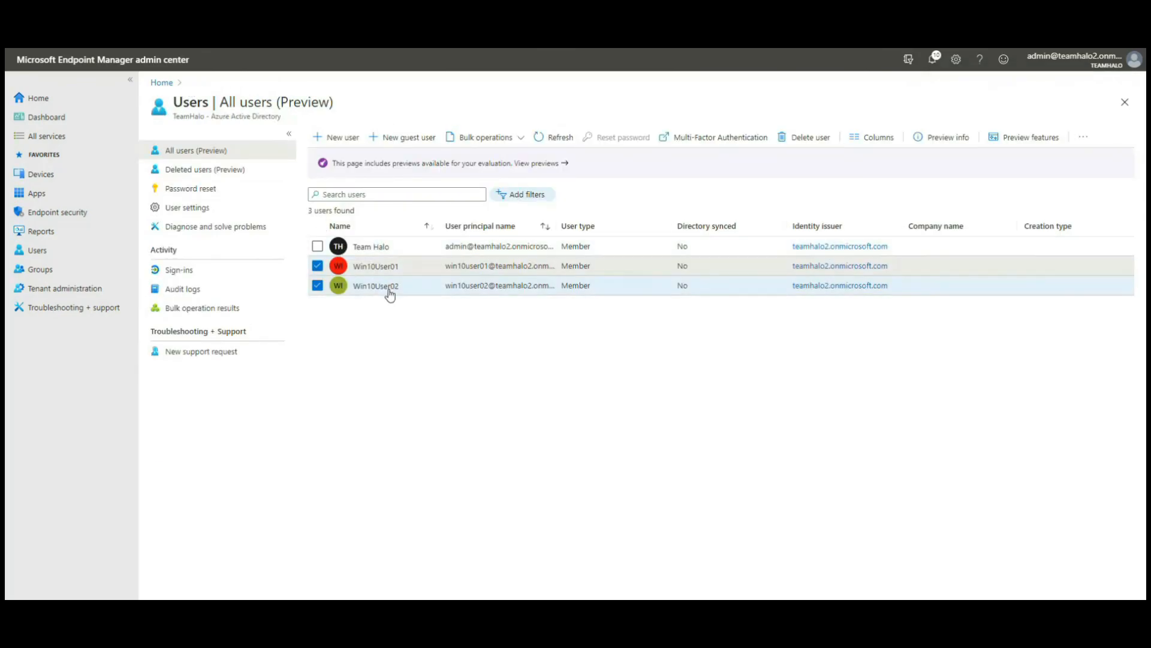